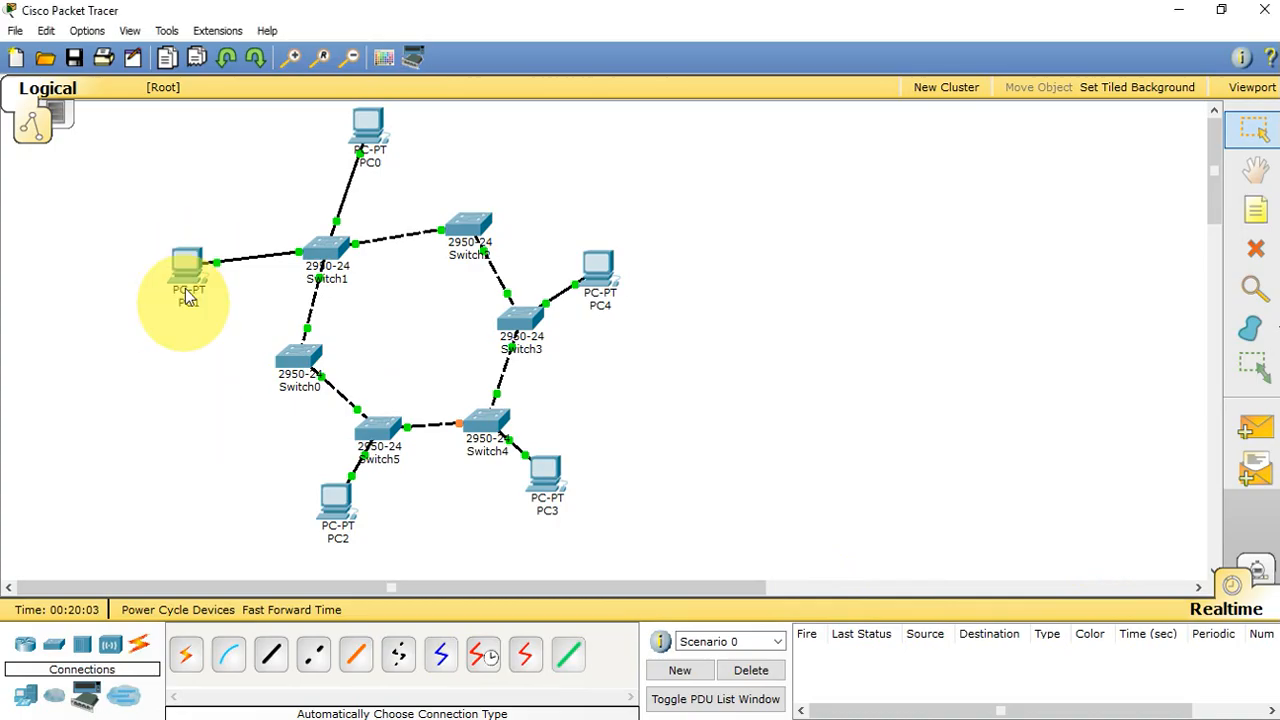
Rename PC1 as 193.170.20.1 in the topology.
mouse_move(188, 266)
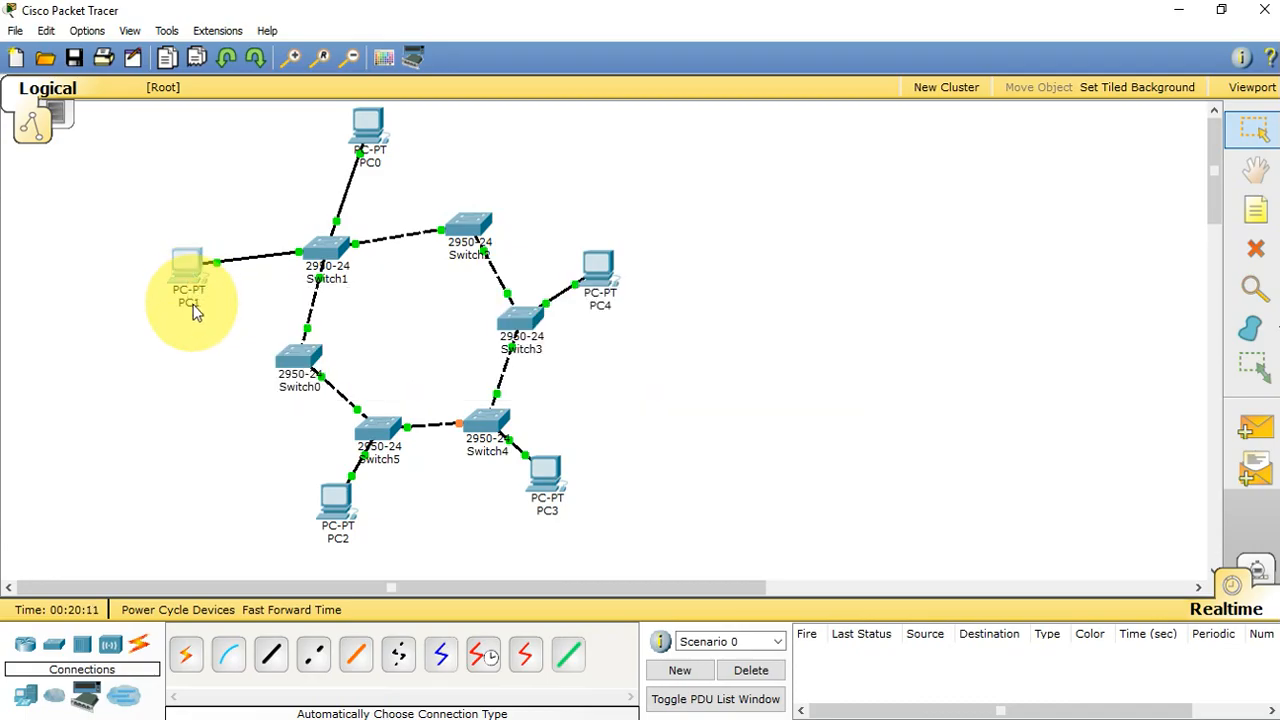
click(194, 305)
key(BackSpace)
key(BackSpace)
key(BackSpace)
text(193.170.20.1)
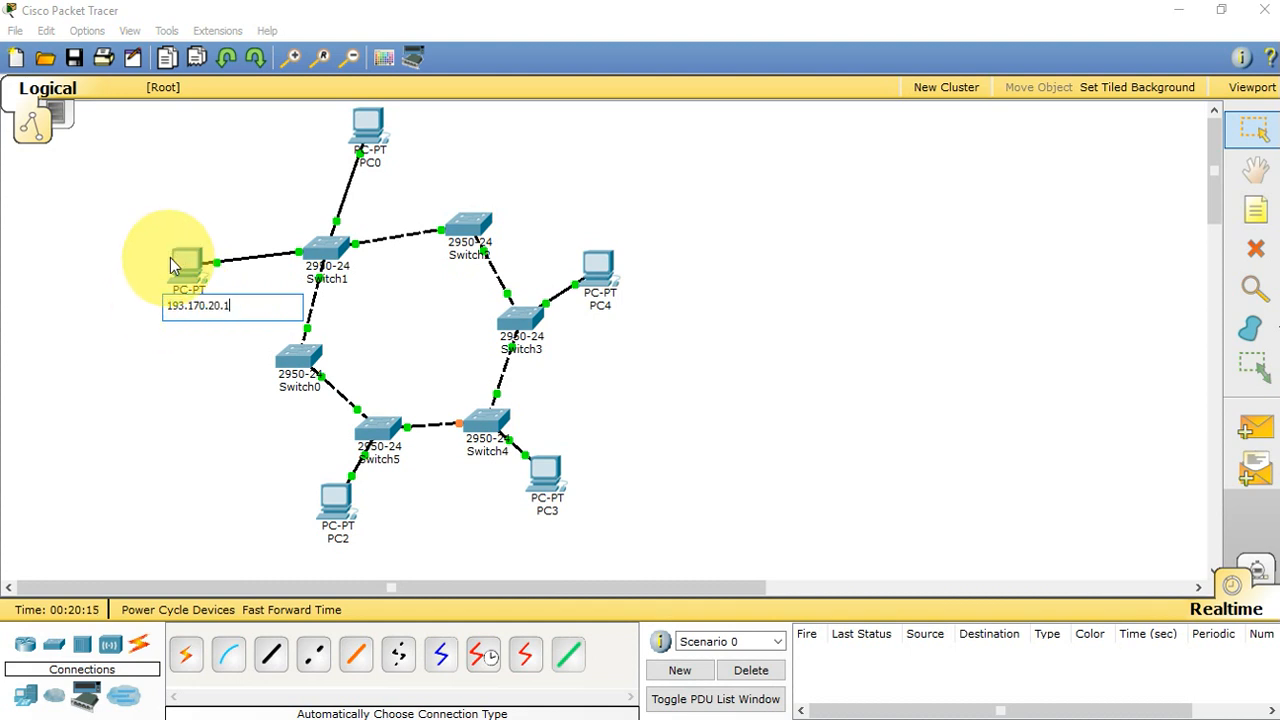
key(Return)
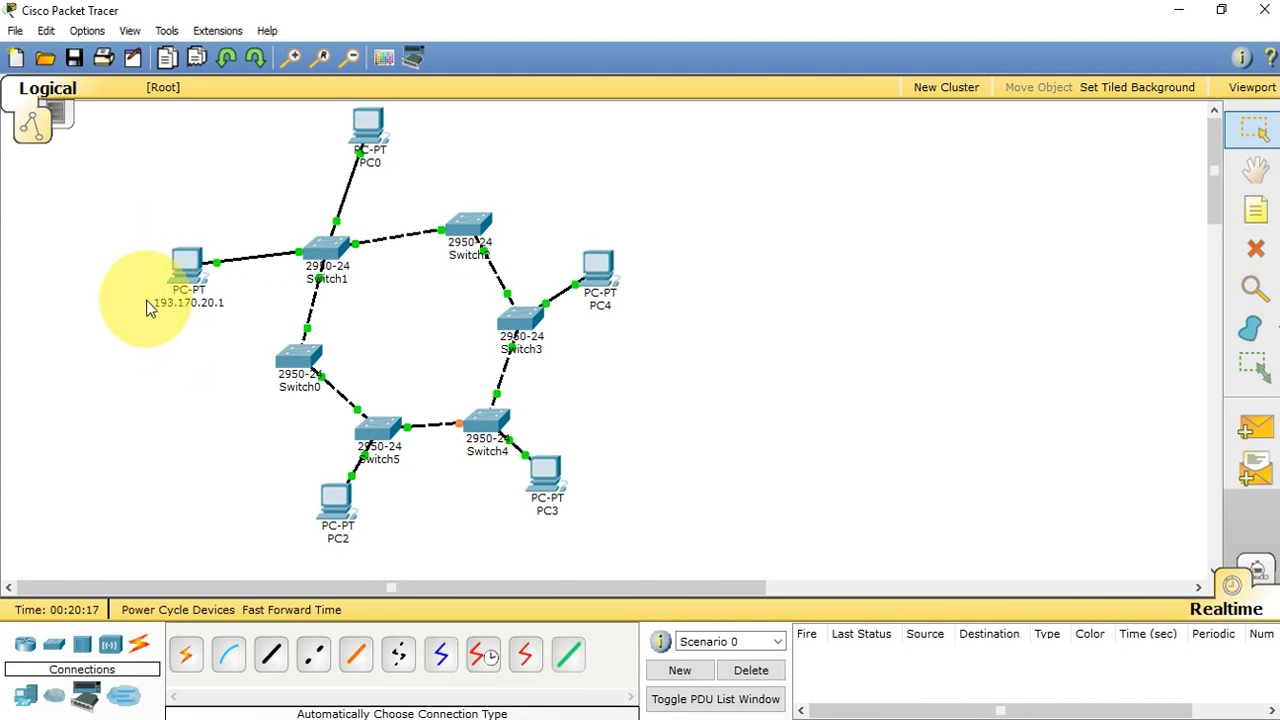
Copy the IP address from the IP configuration of the PC labelled 193.170.20.1, and close its window.
mouse_move(191, 310)
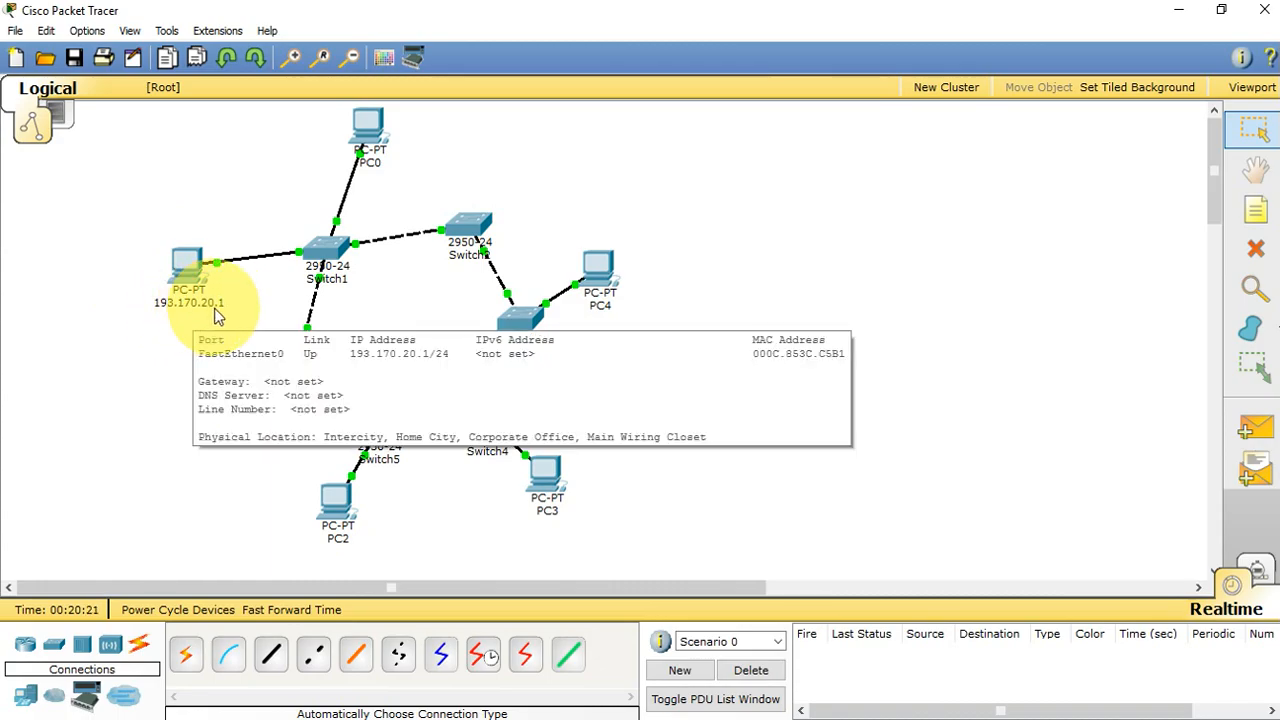
click(185, 262)
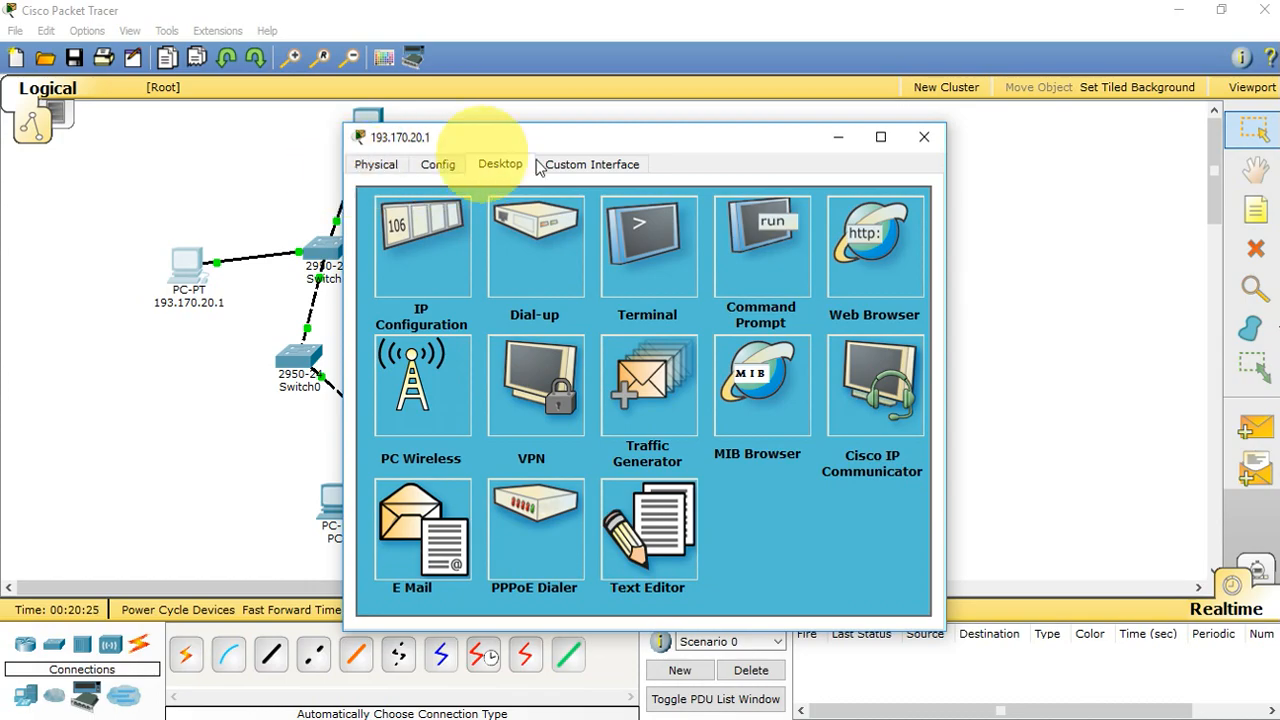
click(376, 165)
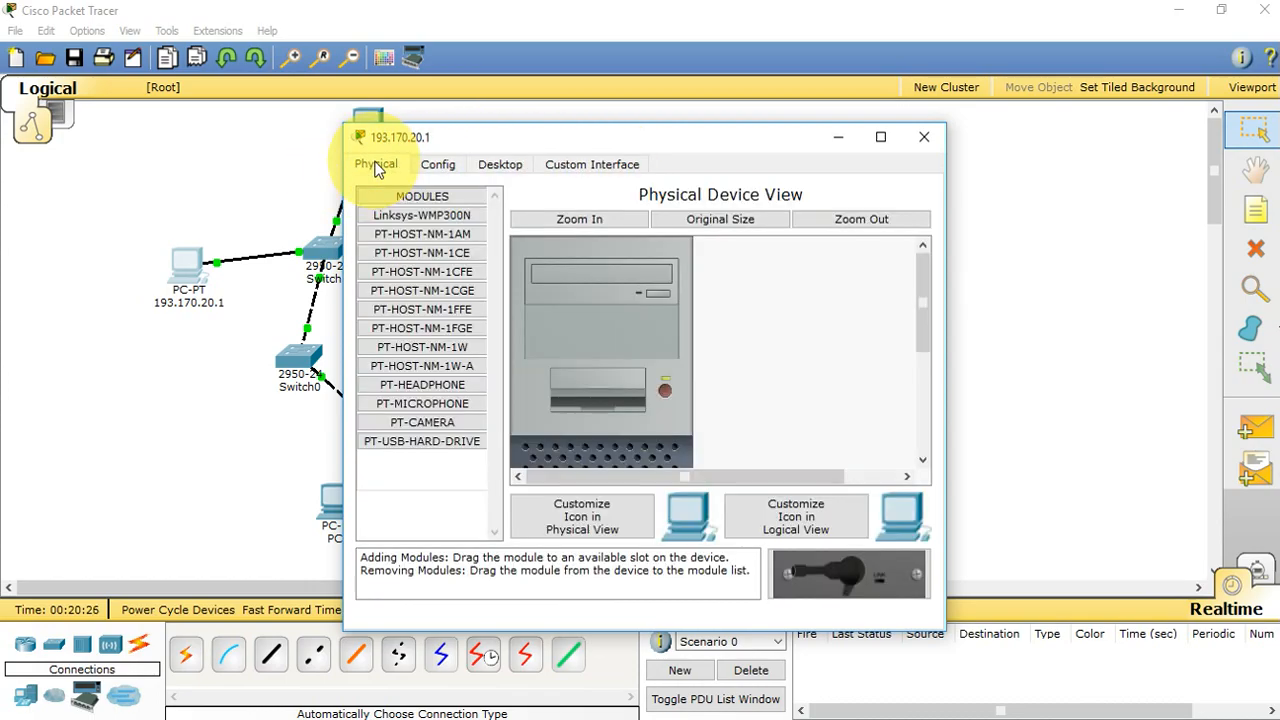
click(435, 164)
click(499, 166)
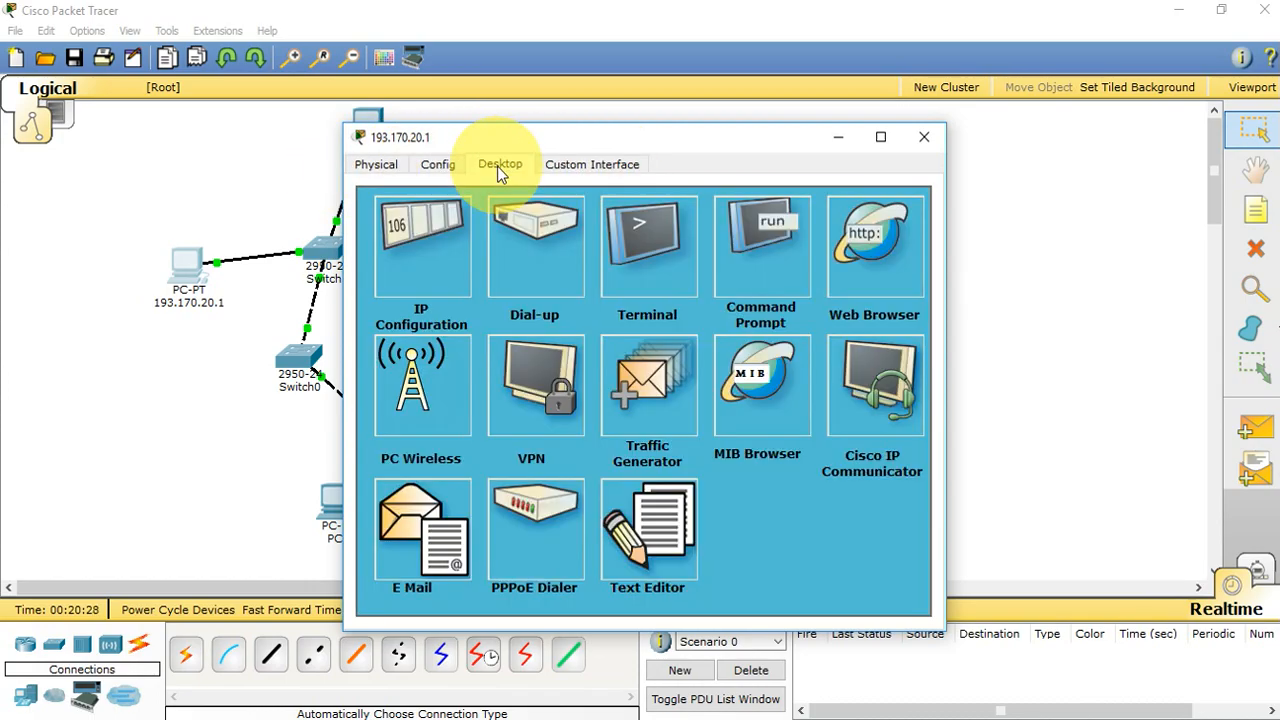
click(422, 260)
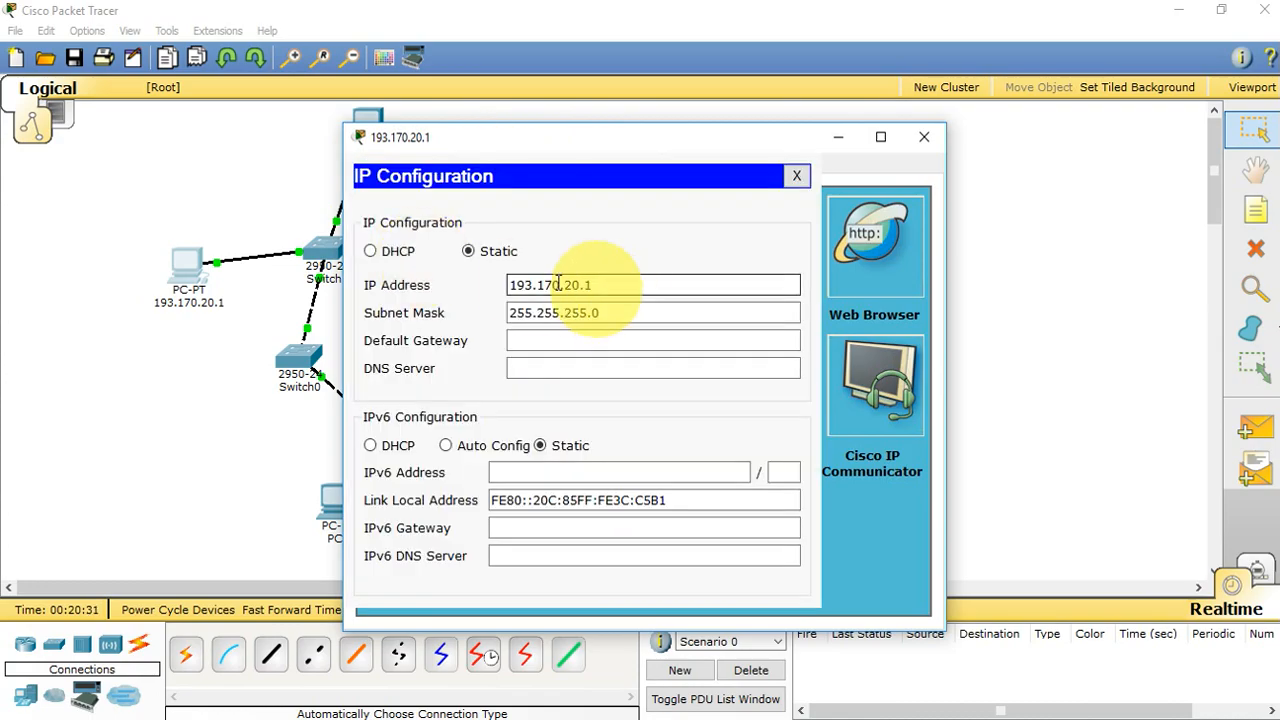
drag(625, 285, 509, 284)
key(ctrl+c)
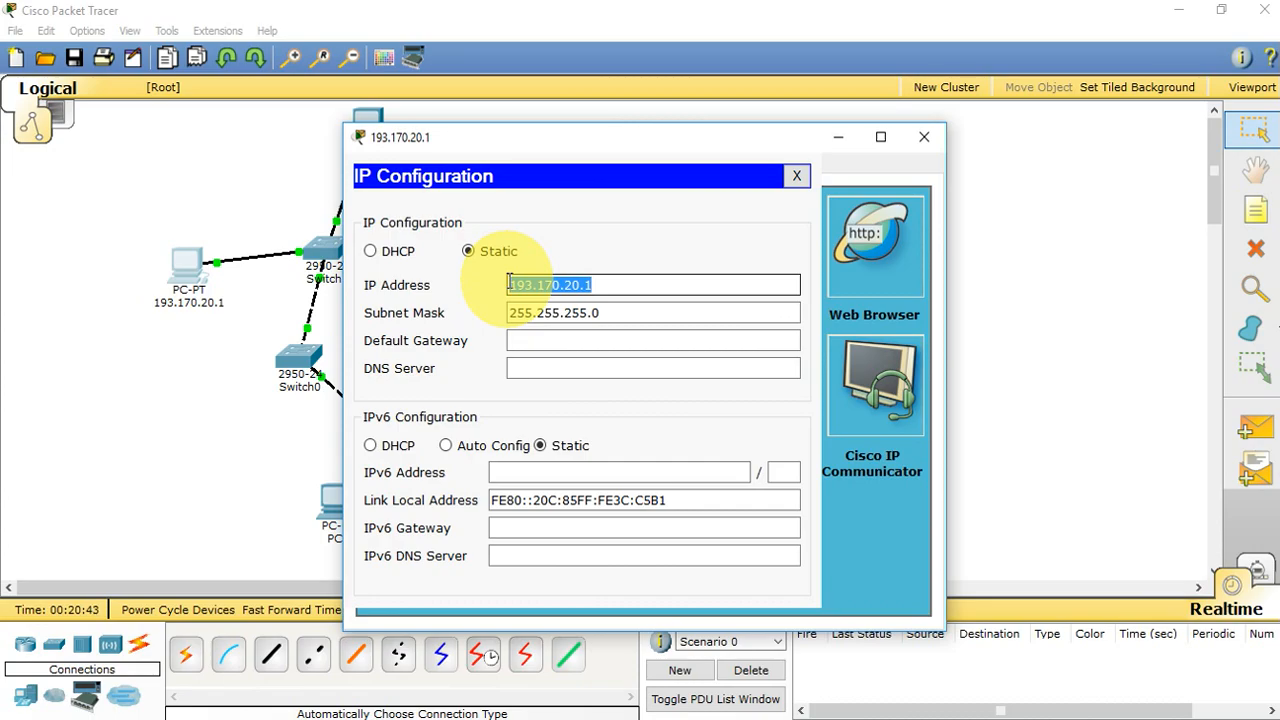
click(923, 139)
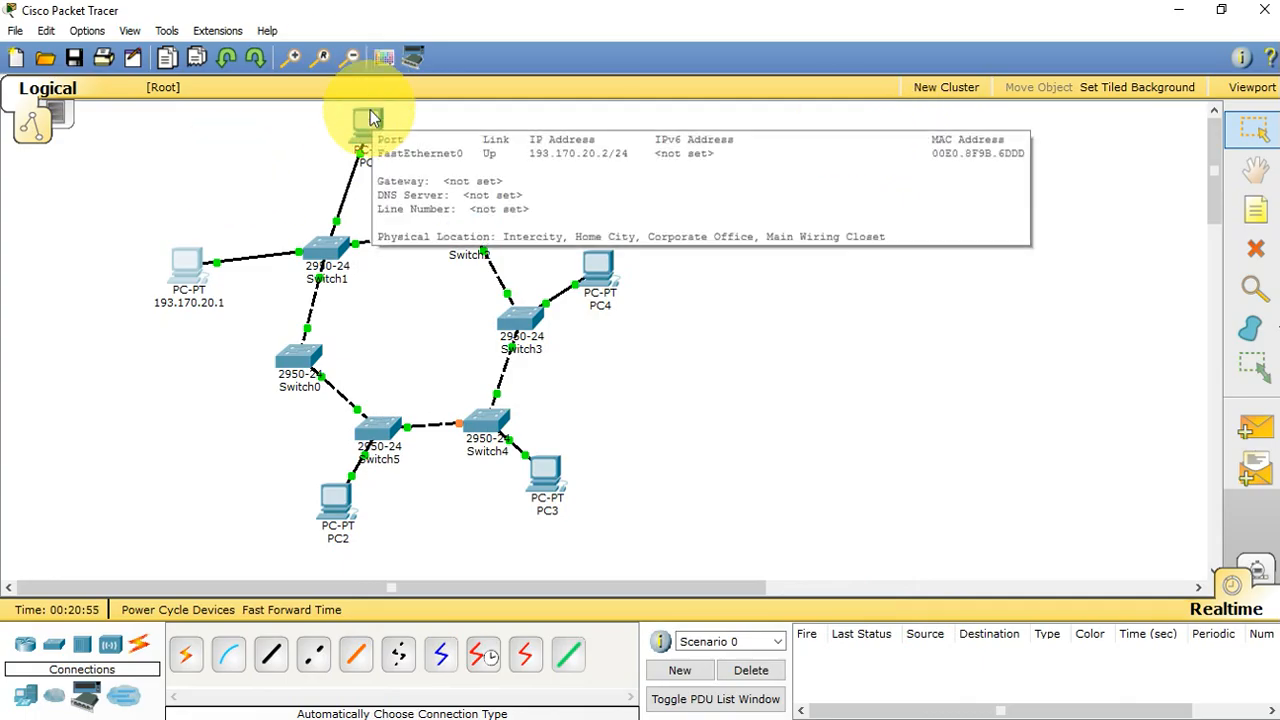
Check the static IP settings of PC0 in its IP configuration, and close its window.
click(384, 166)
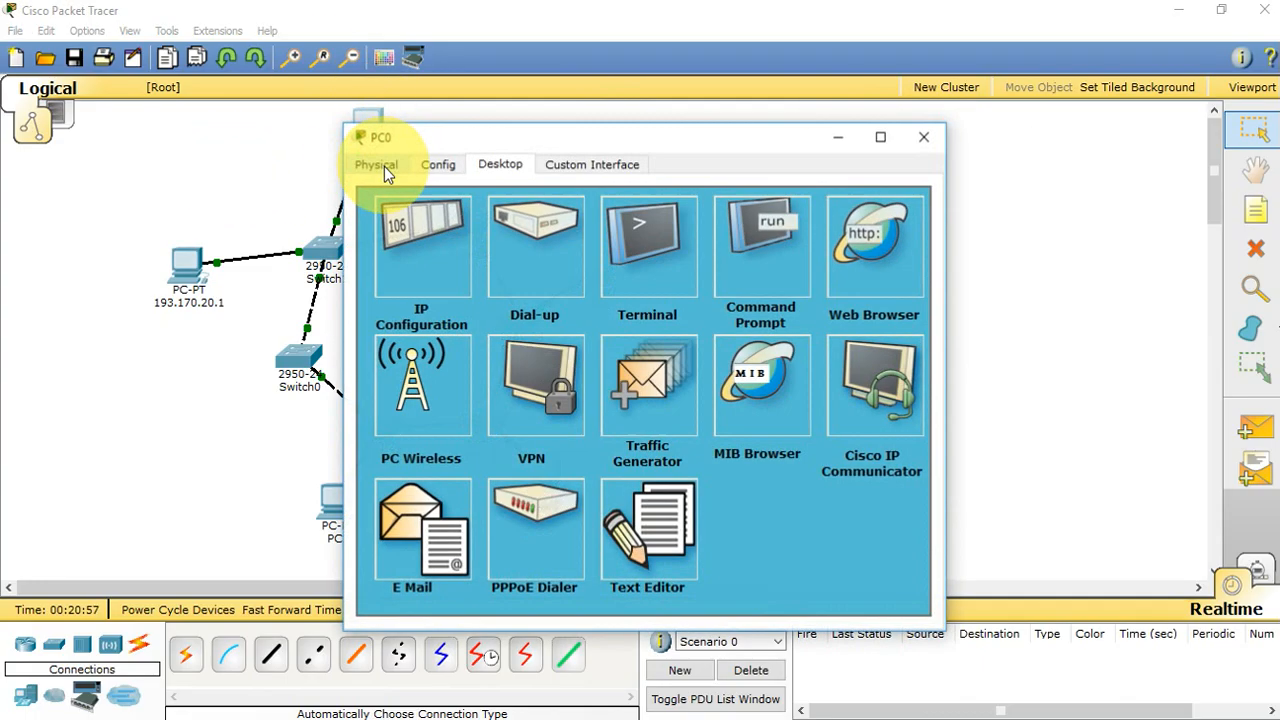
click(428, 227)
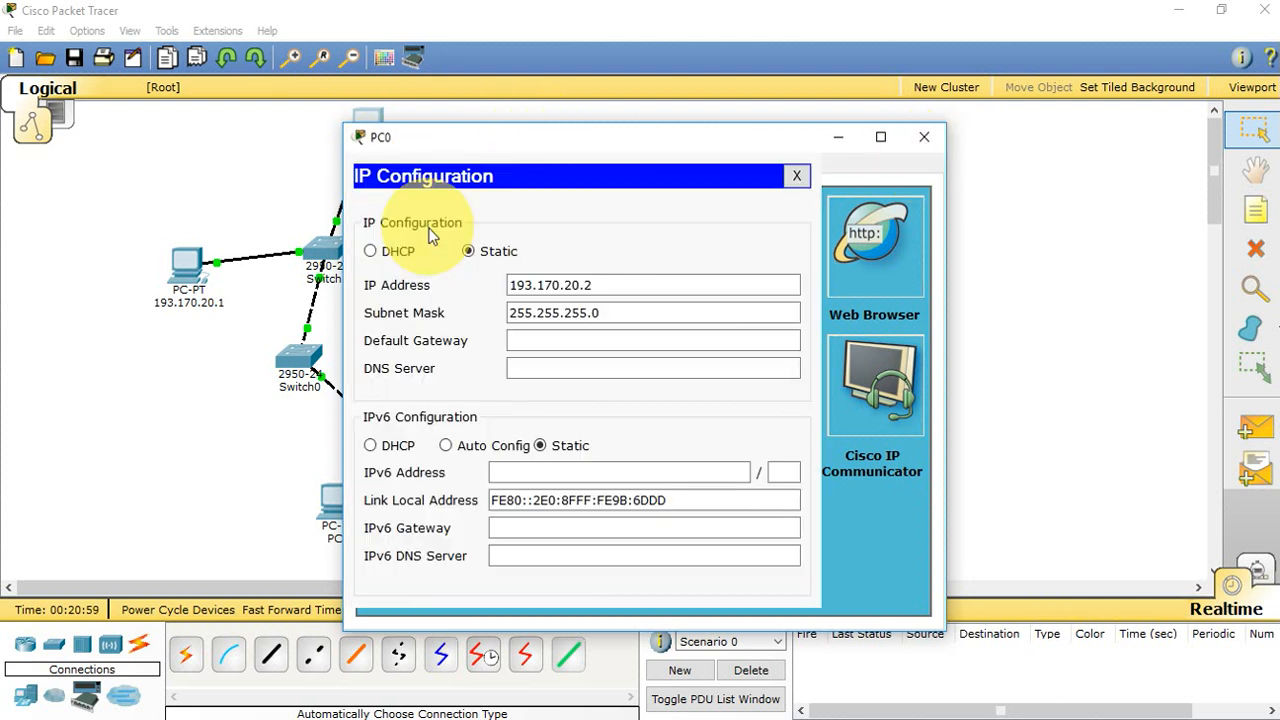
click(924, 137)
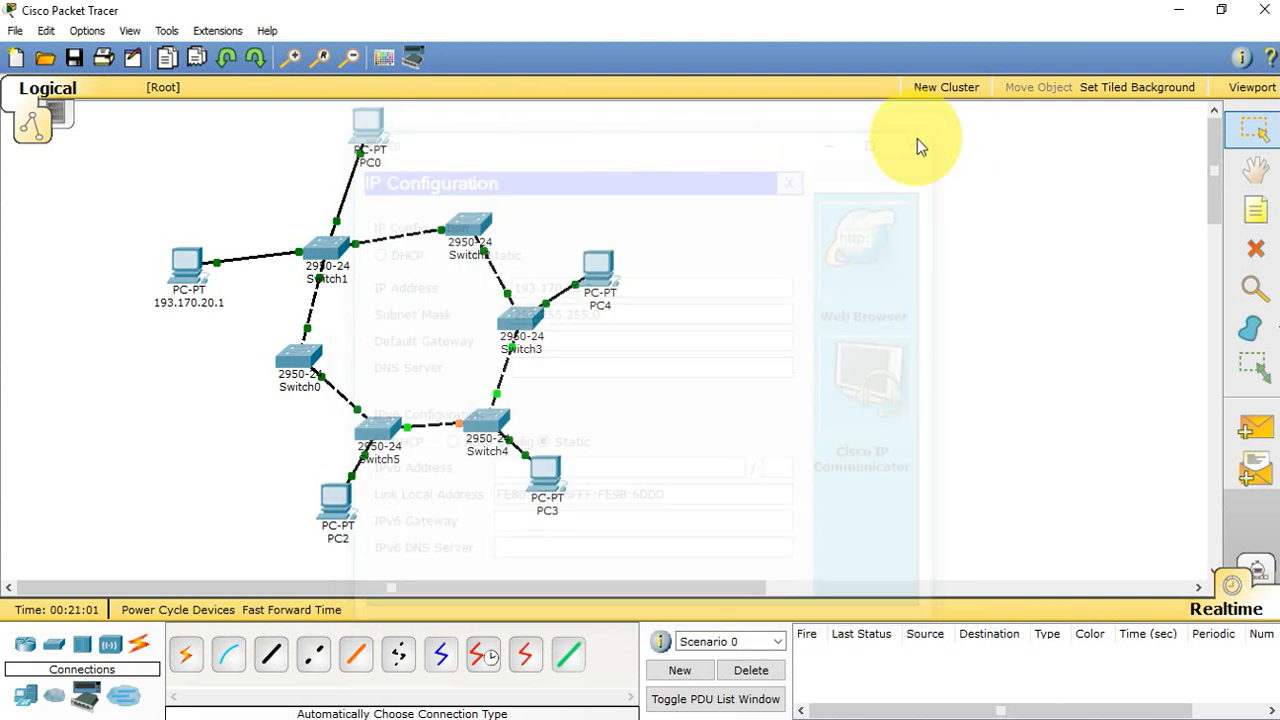
Rename PC0 as 193.170.20.2 in the topology.
click(378, 165)
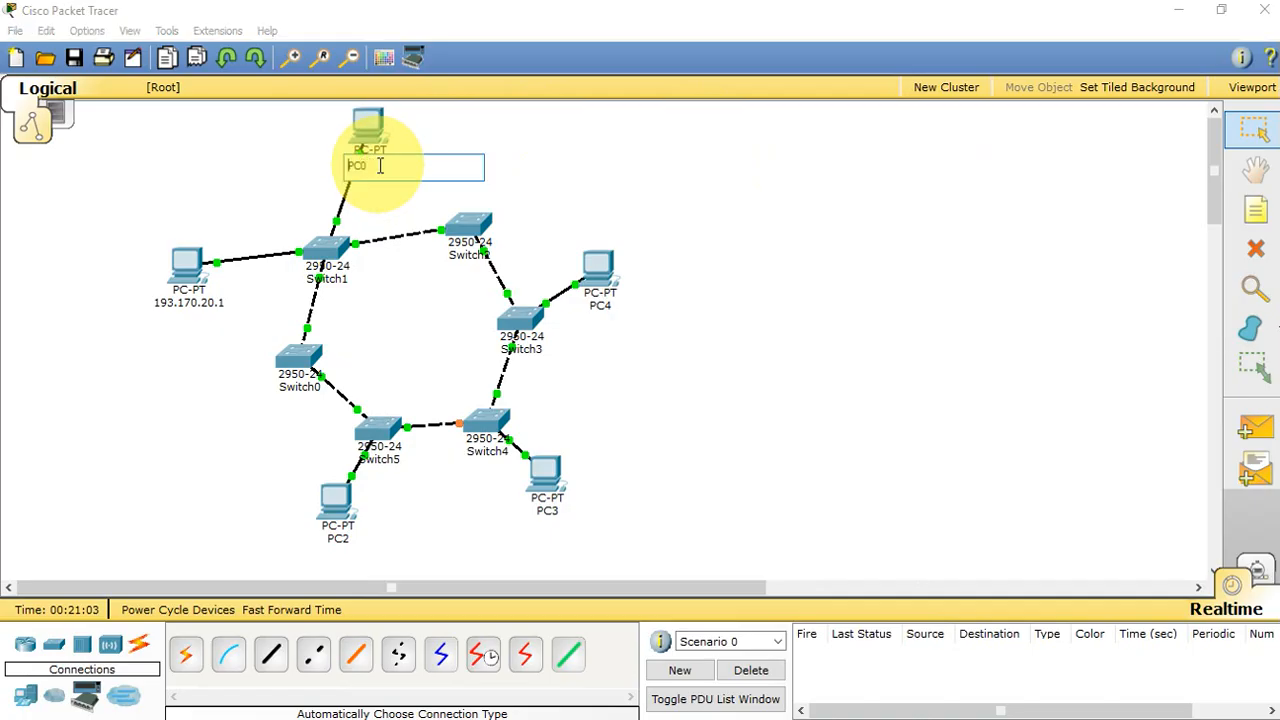
key(ctrl+a)
text(193.170.20.)
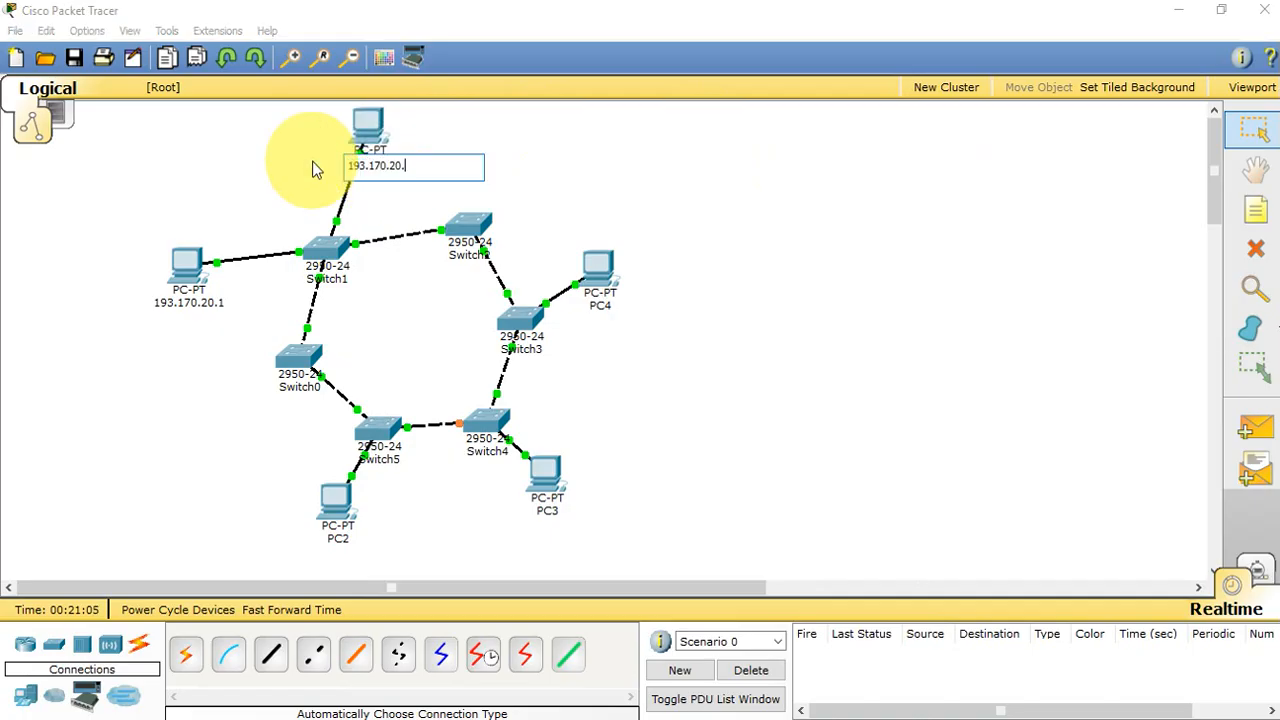
text(2)
click(584, 154)
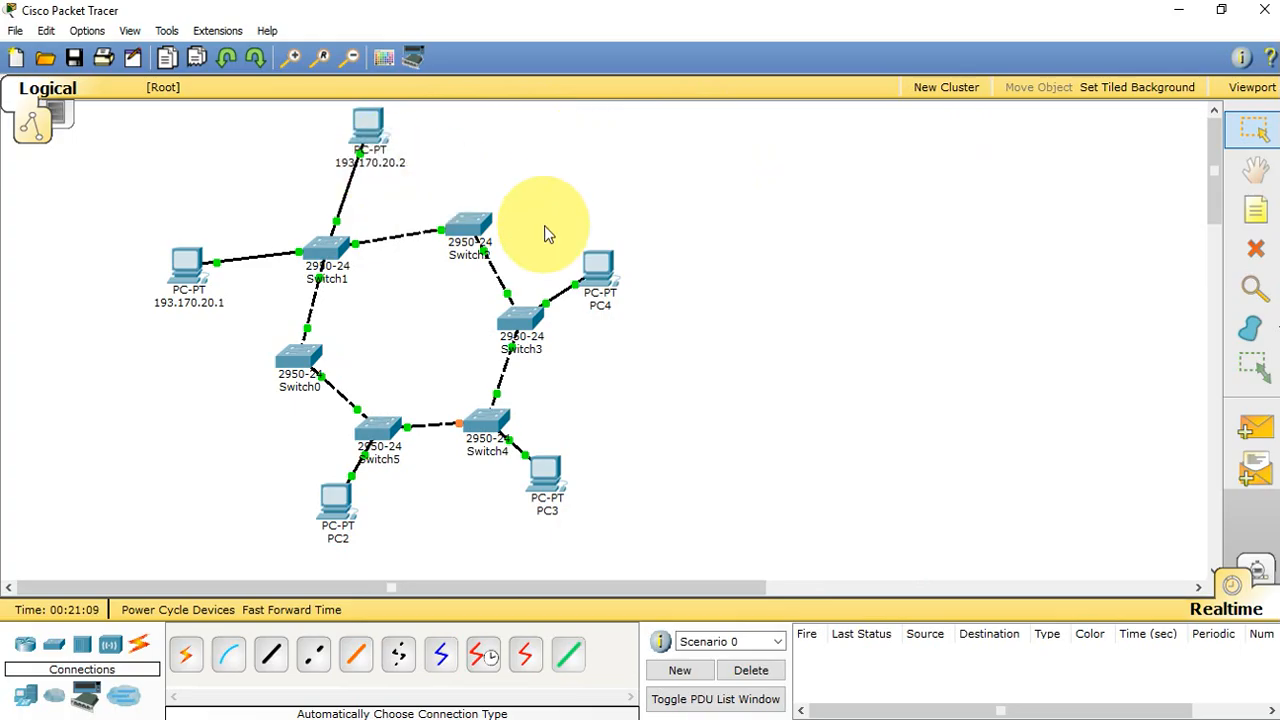
Check the IP address and subnet mask of PC4 in its IP configuration, and close its window.
click(602, 308)
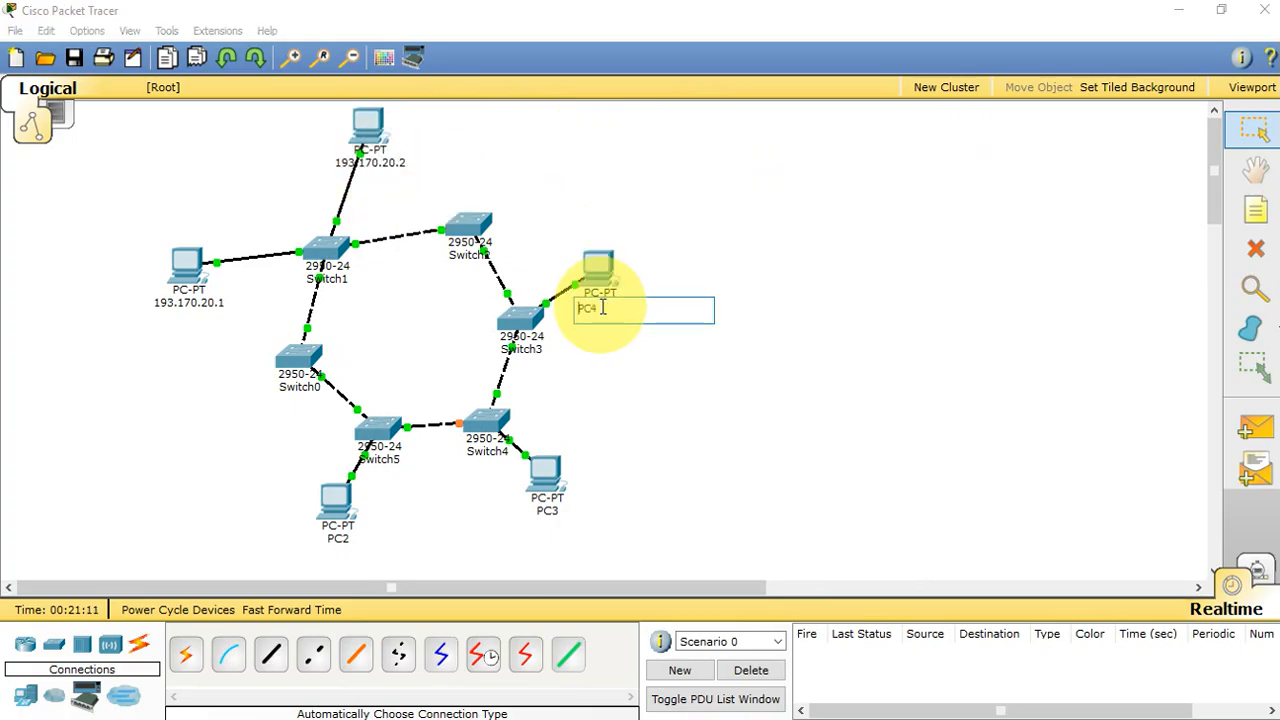
click(688, 265)
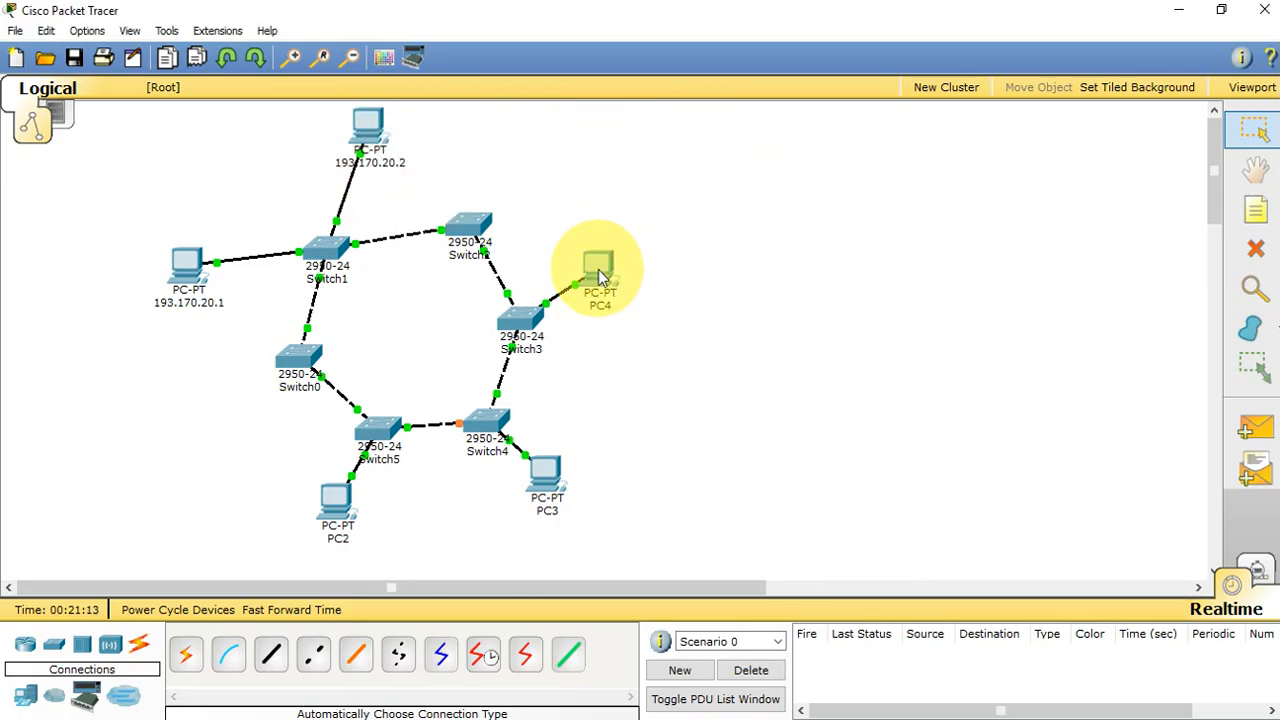
mouse_move(600, 275)
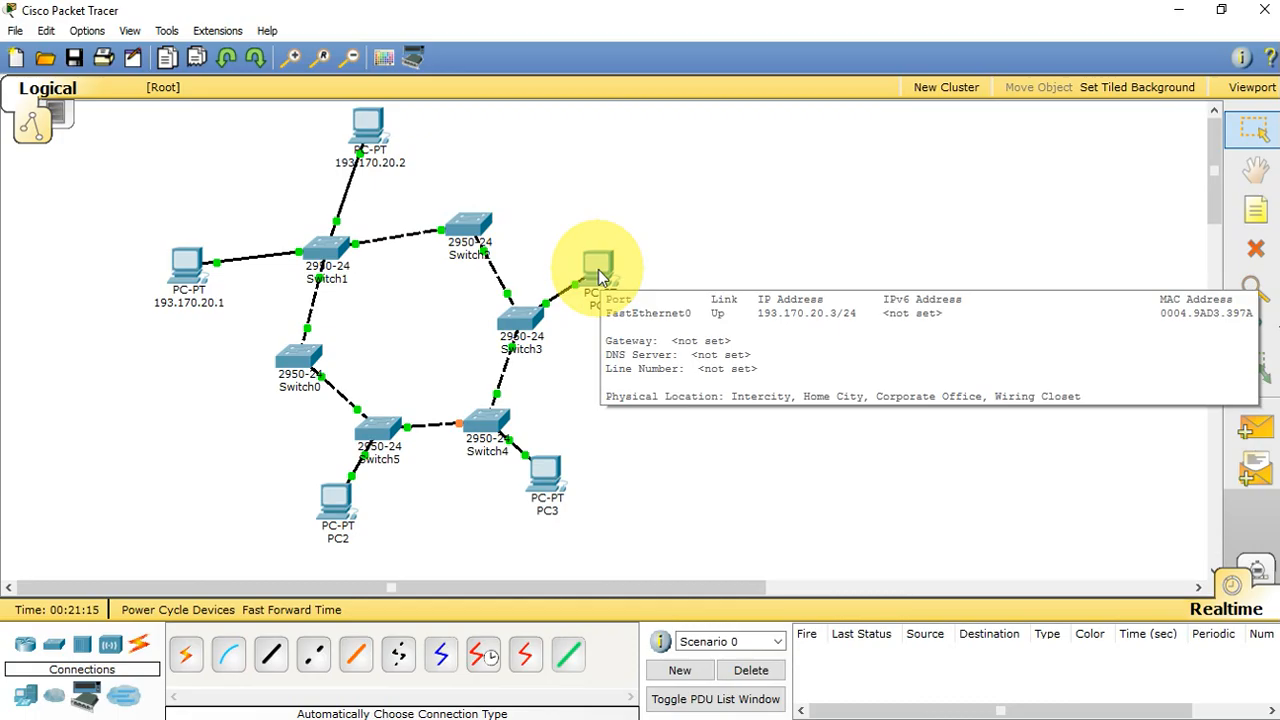
click(618, 306)
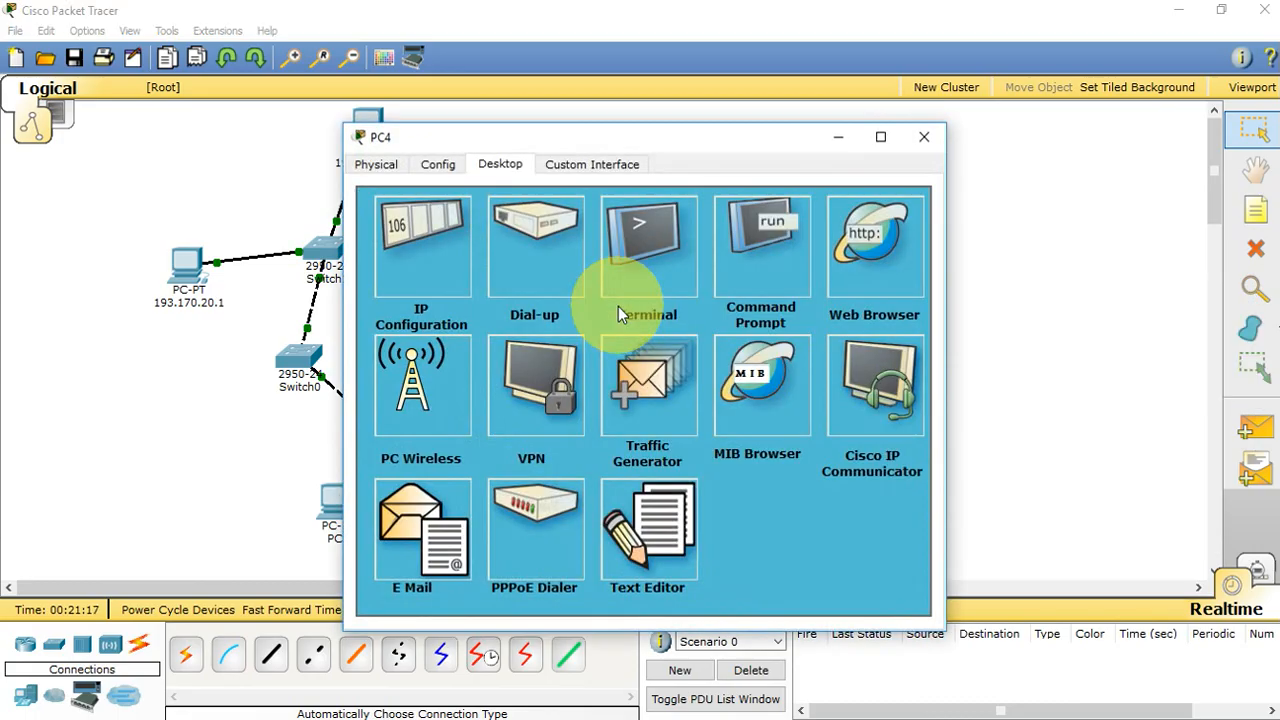
click(449, 228)
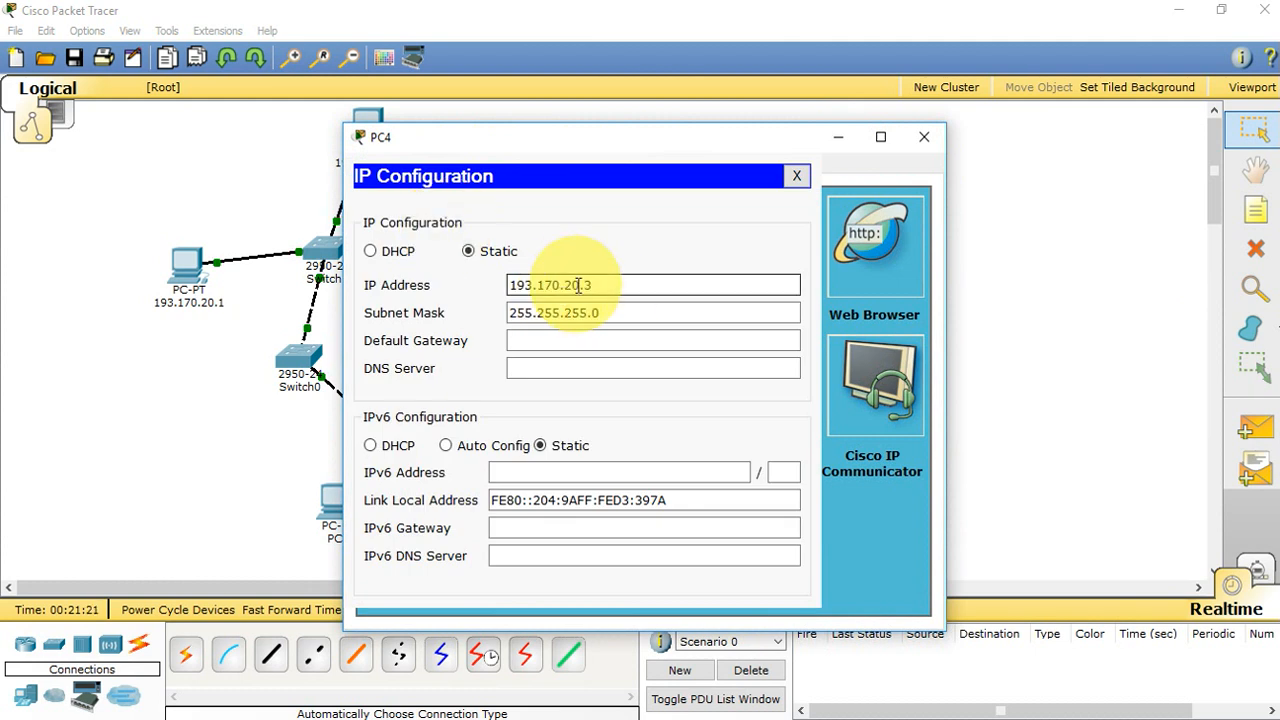
click(557, 314)
drag(589, 313, 468, 323)
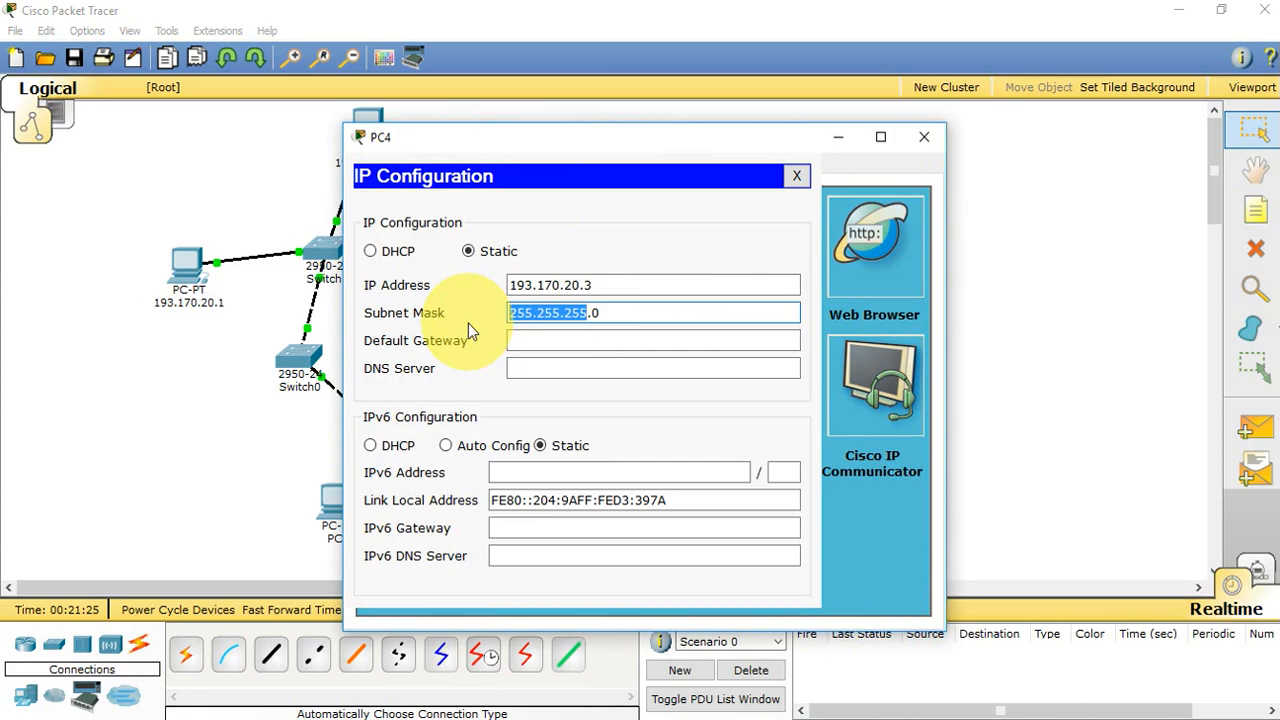
click(924, 141)
Rename PC4 as 193.170.20.3, reusing the copied address with its last digit changed to 3.
click(604, 307)
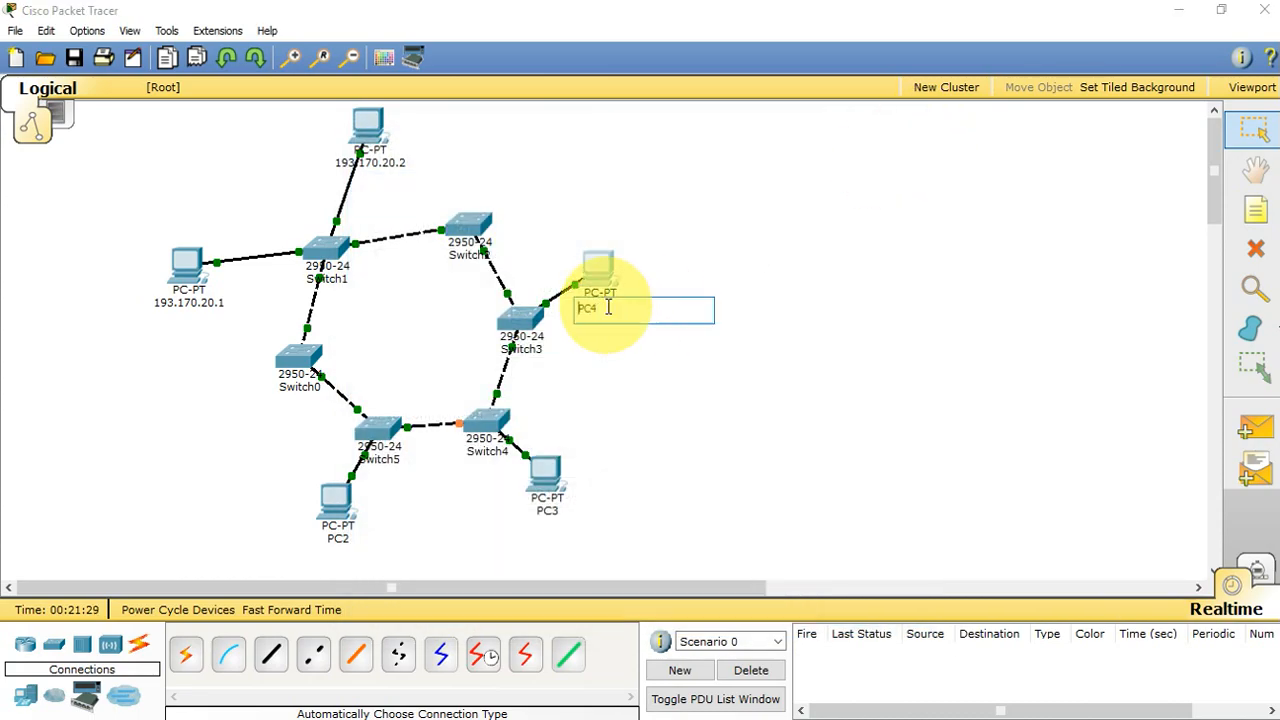
key(BackSpace)
key(BackSpace)
key(BackSpace)
key(ctrl+v)
key(BackSpace)
text(3)
click(743, 457)
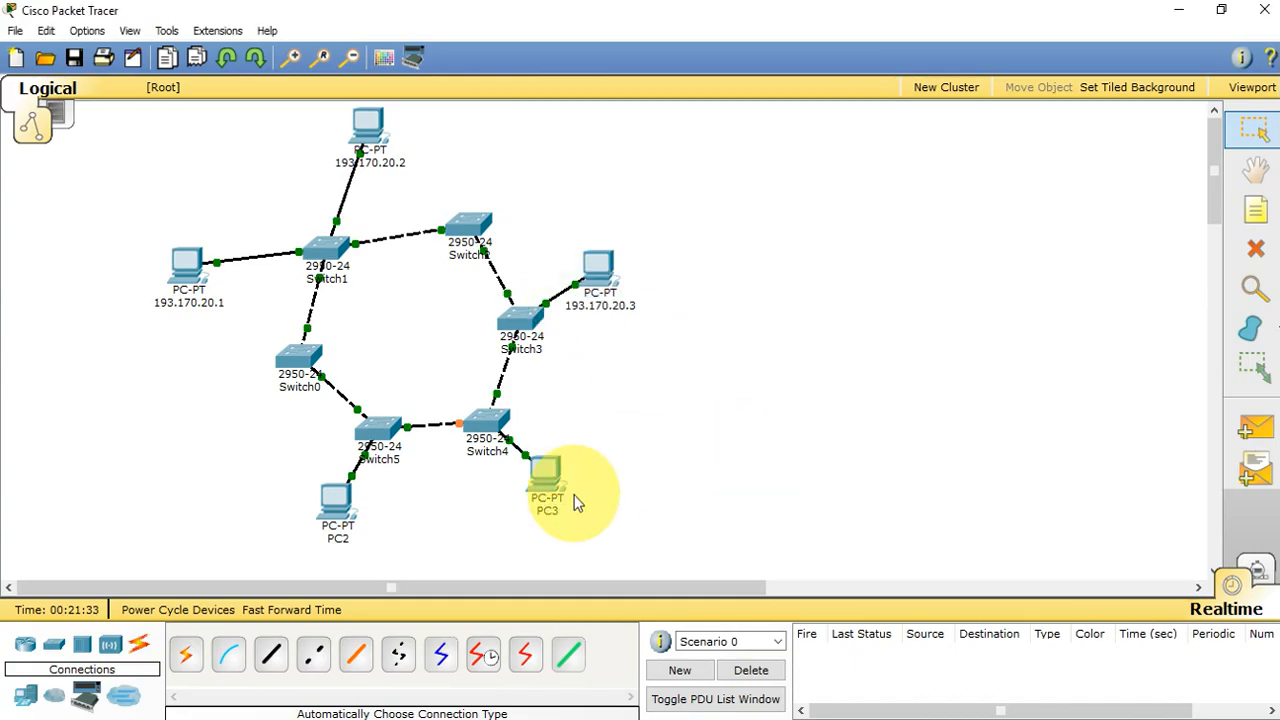
Rename PC3, attached to Switch4, as 193.170.20.4.
mouse_move(557, 490)
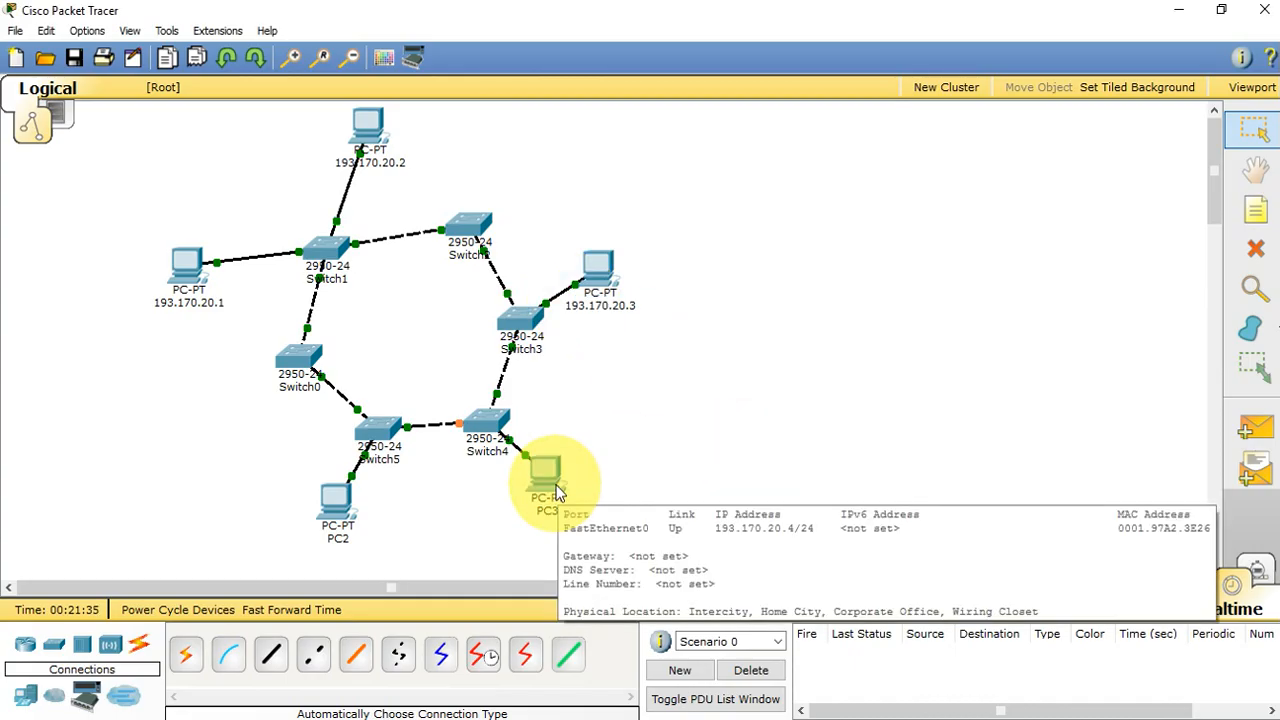
click(549, 513)
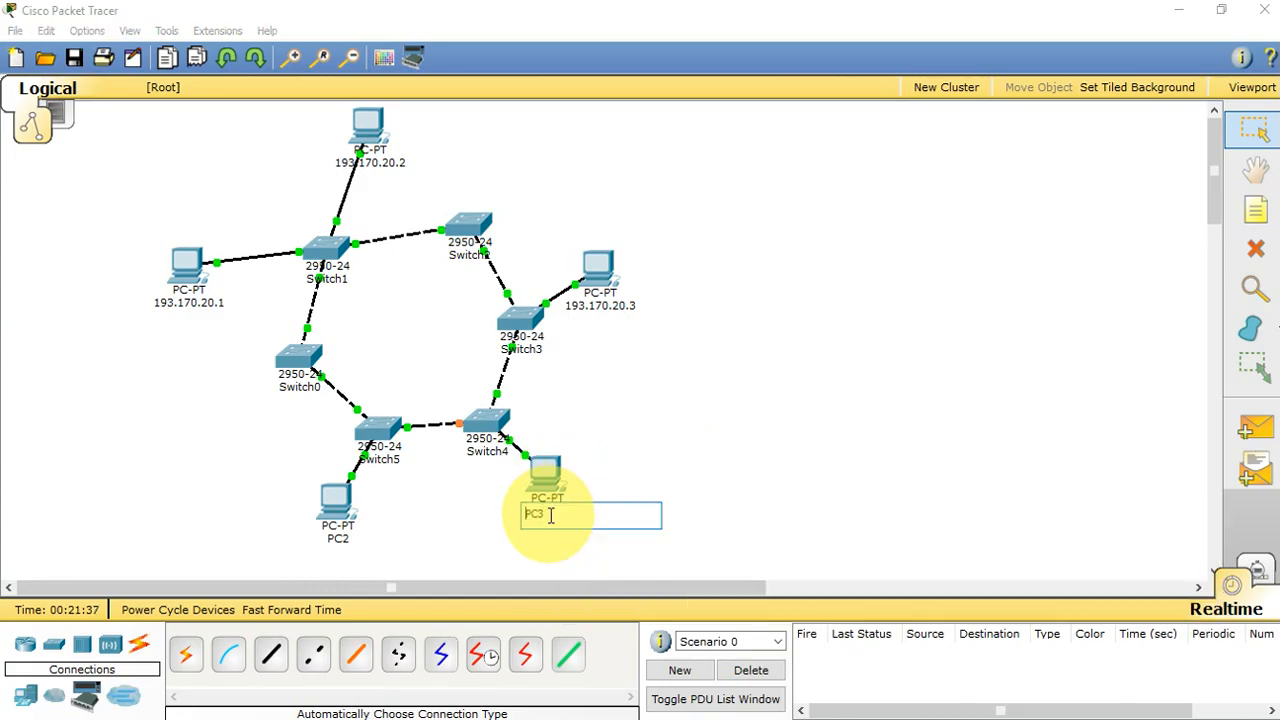
key(BackSpace)
key(BackSpace)
key(BackSpace)
text(193.170.20.)
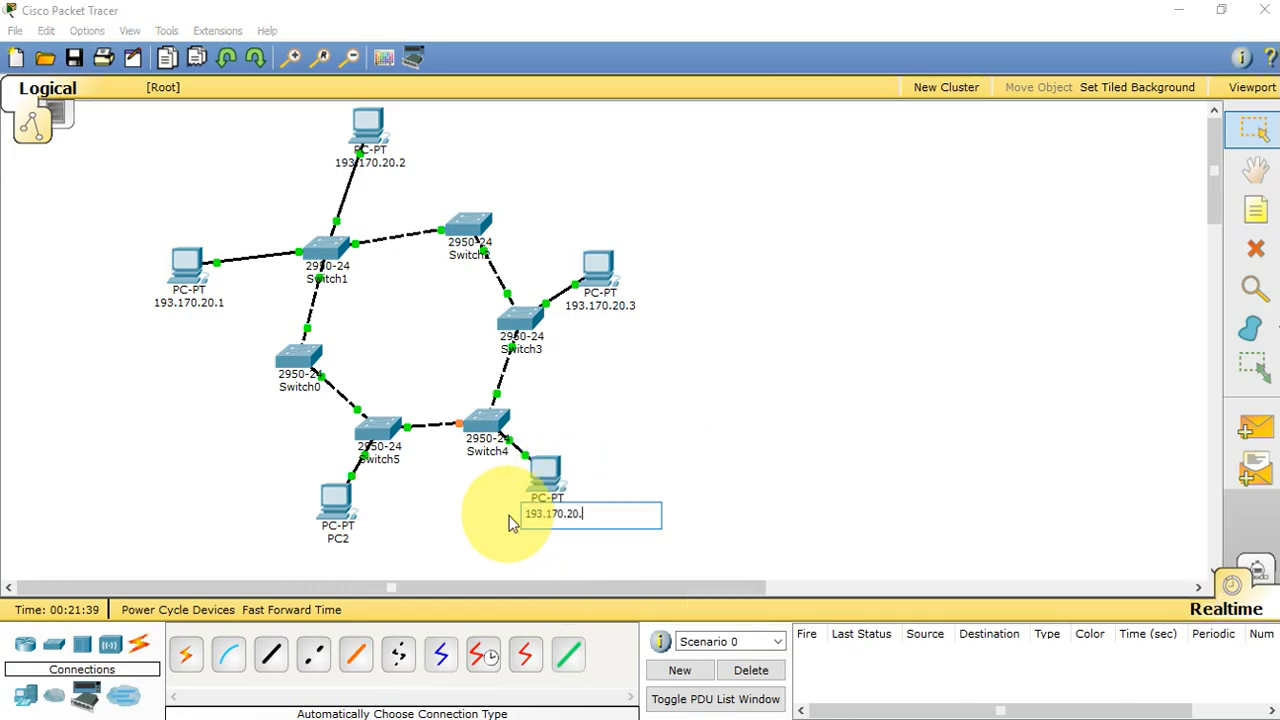
text(4)
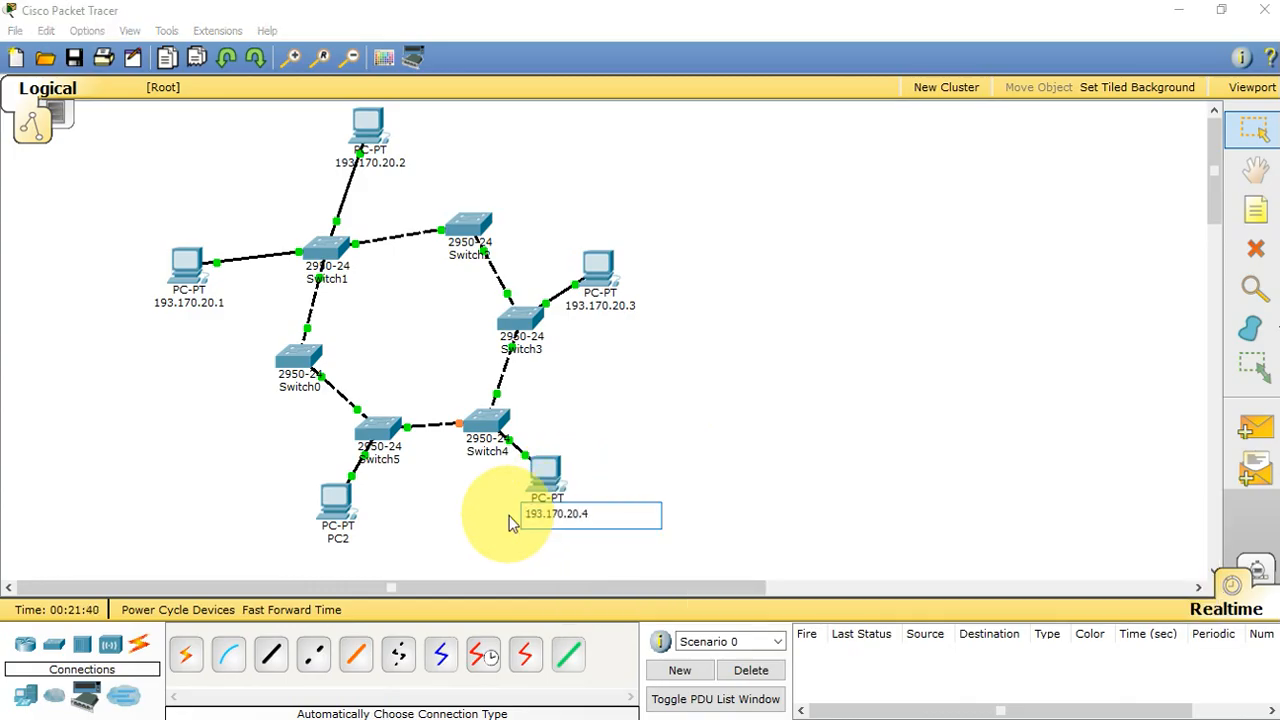
Rename PC2, attached to Switch5, as 193.170.20.5.
click(330, 543)
text(193.170.20.)
text(5)
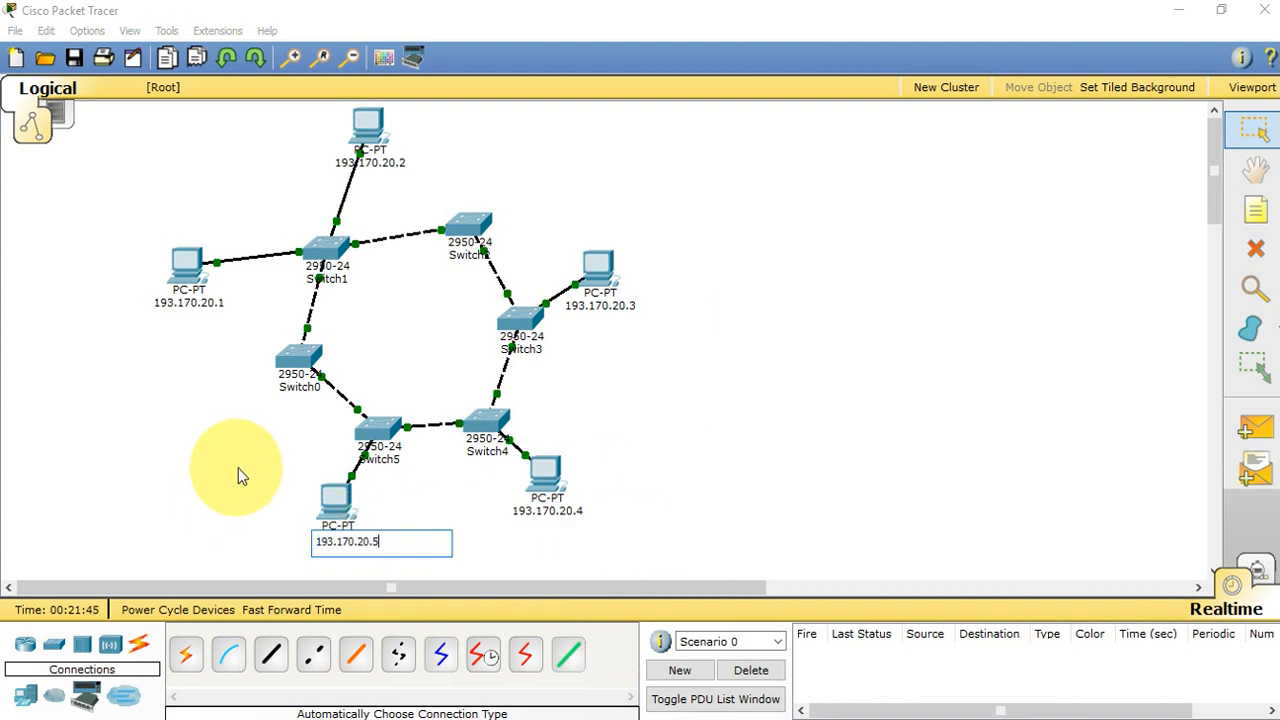
click(238, 468)
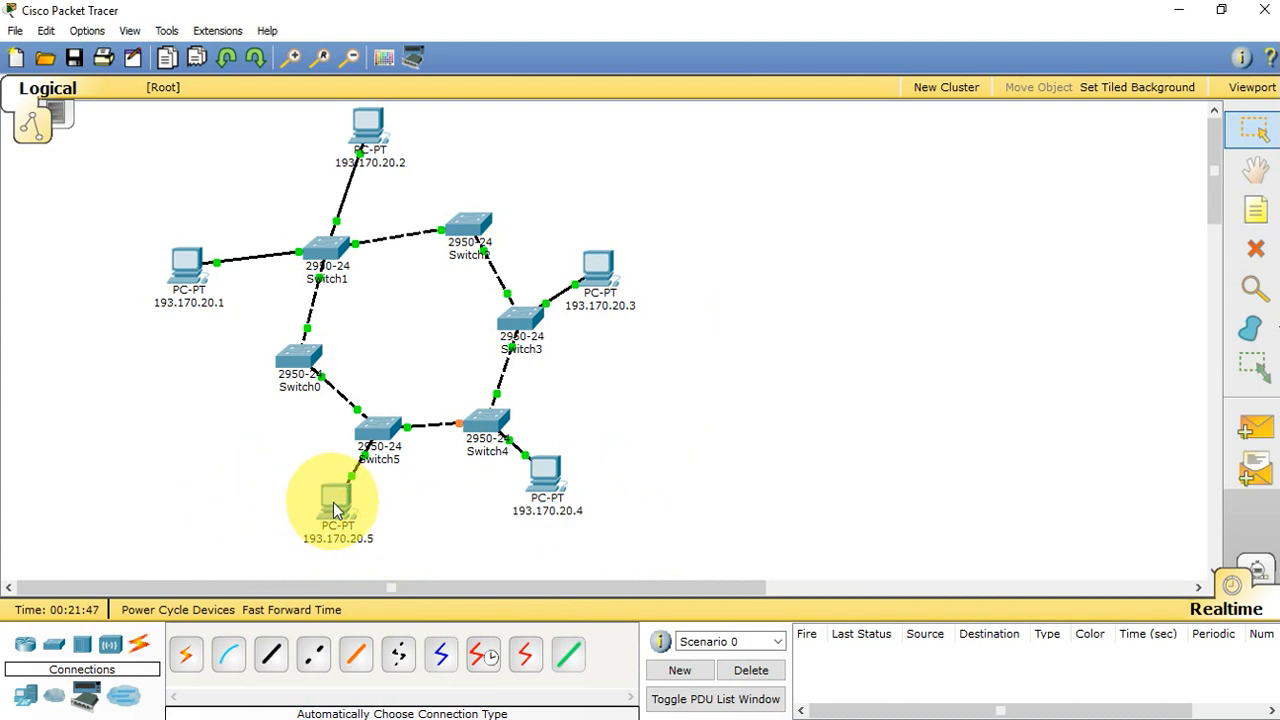
mouse_move(336, 510)
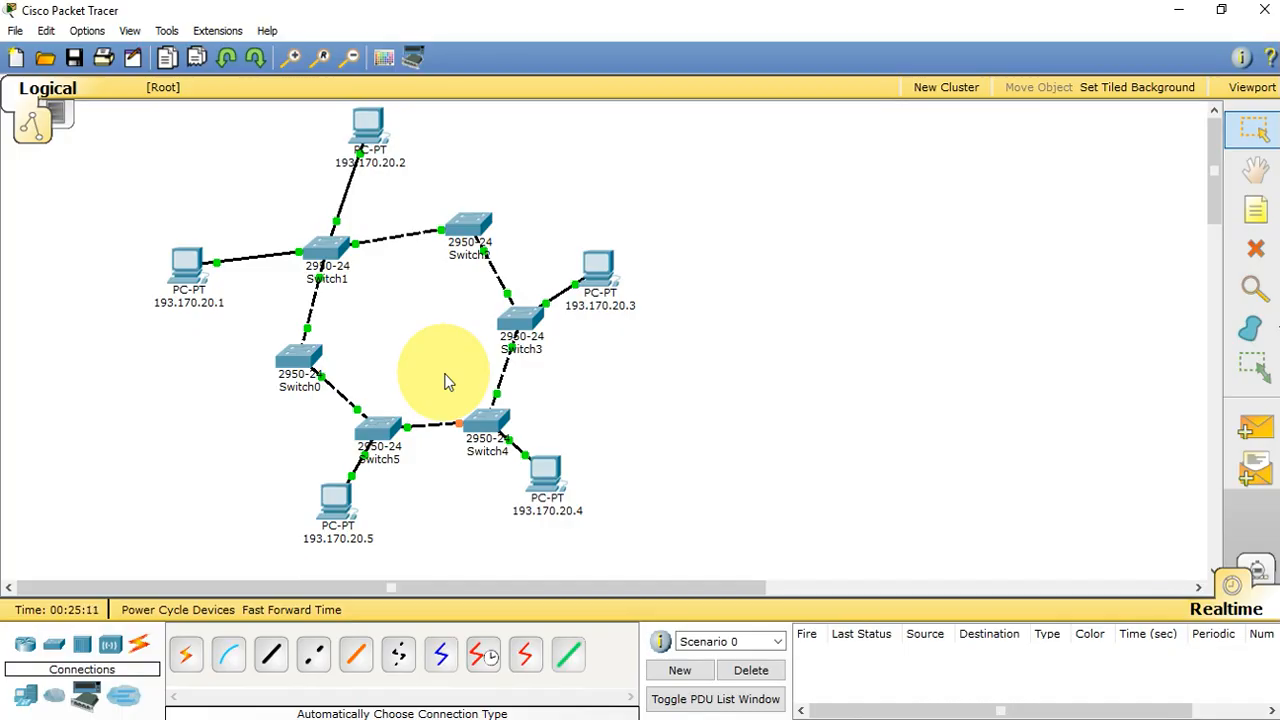
Add a workspace note beside the ring network reading "Mesh topolgy" and, on a second line, "Existing->Ring topology".
click(1255, 209)
click(819, 168)
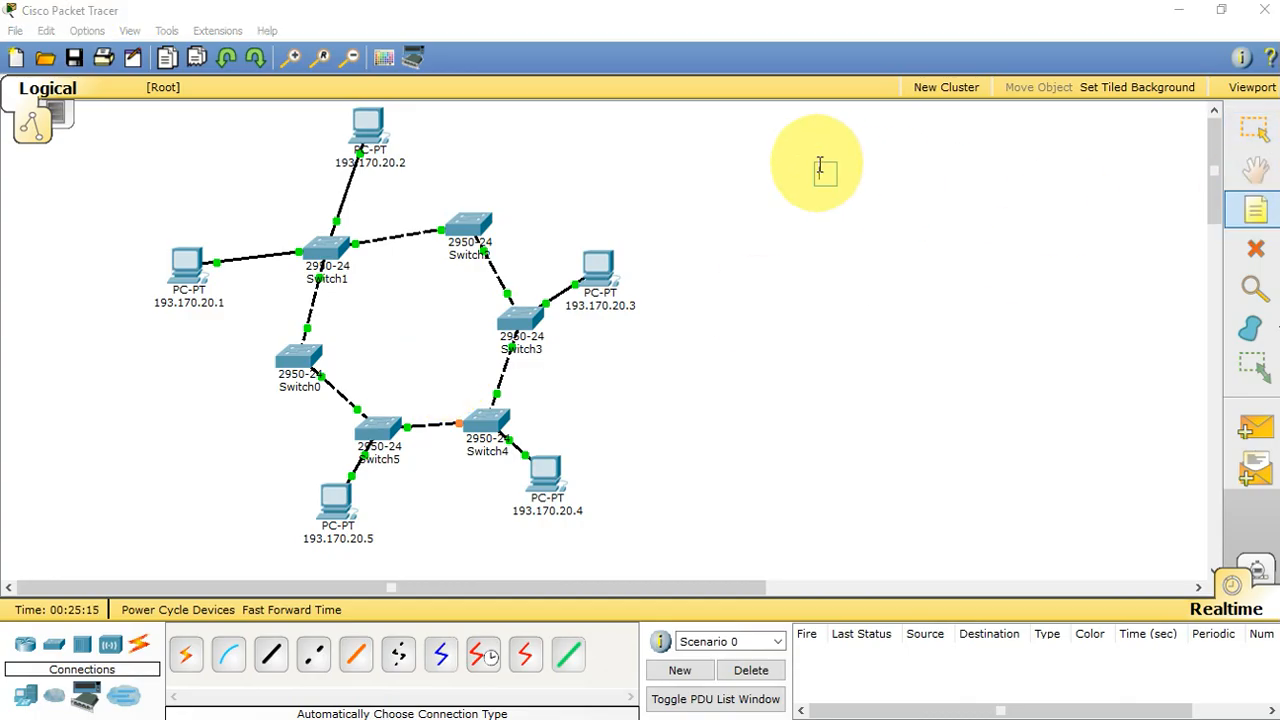
text(Mesh topo)
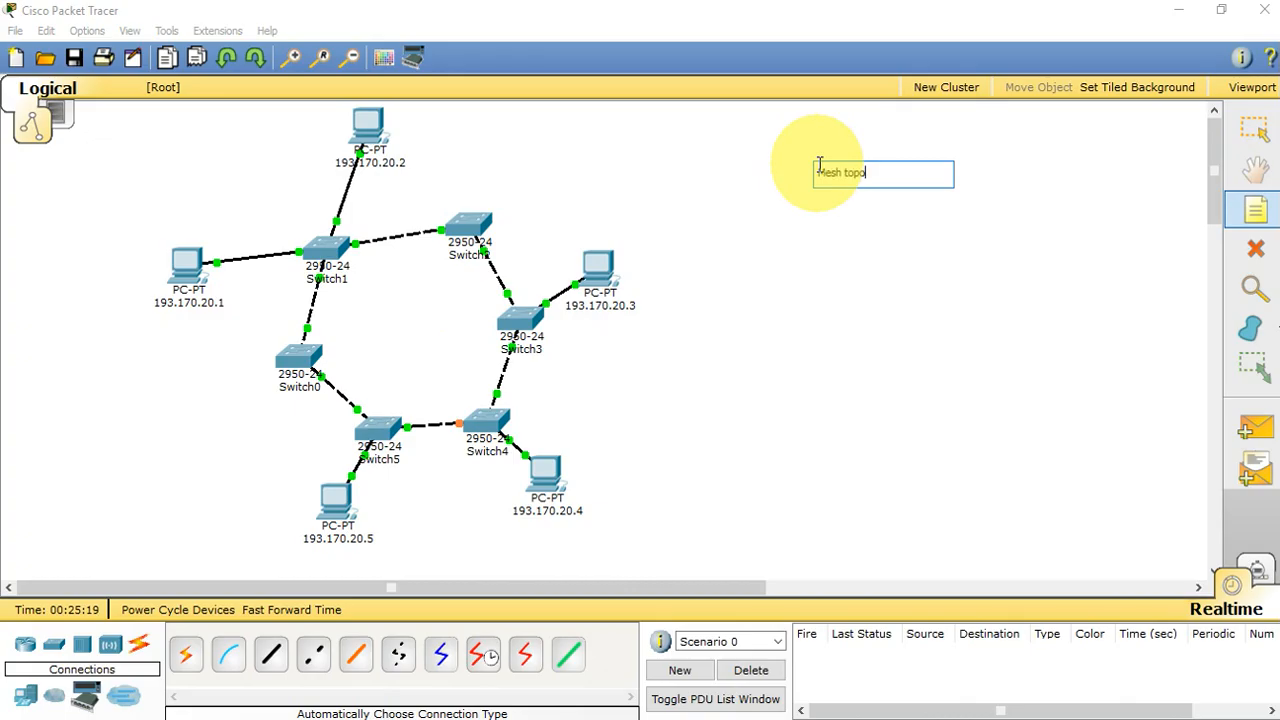
text(lgy)
key(Return)
text(Existing)
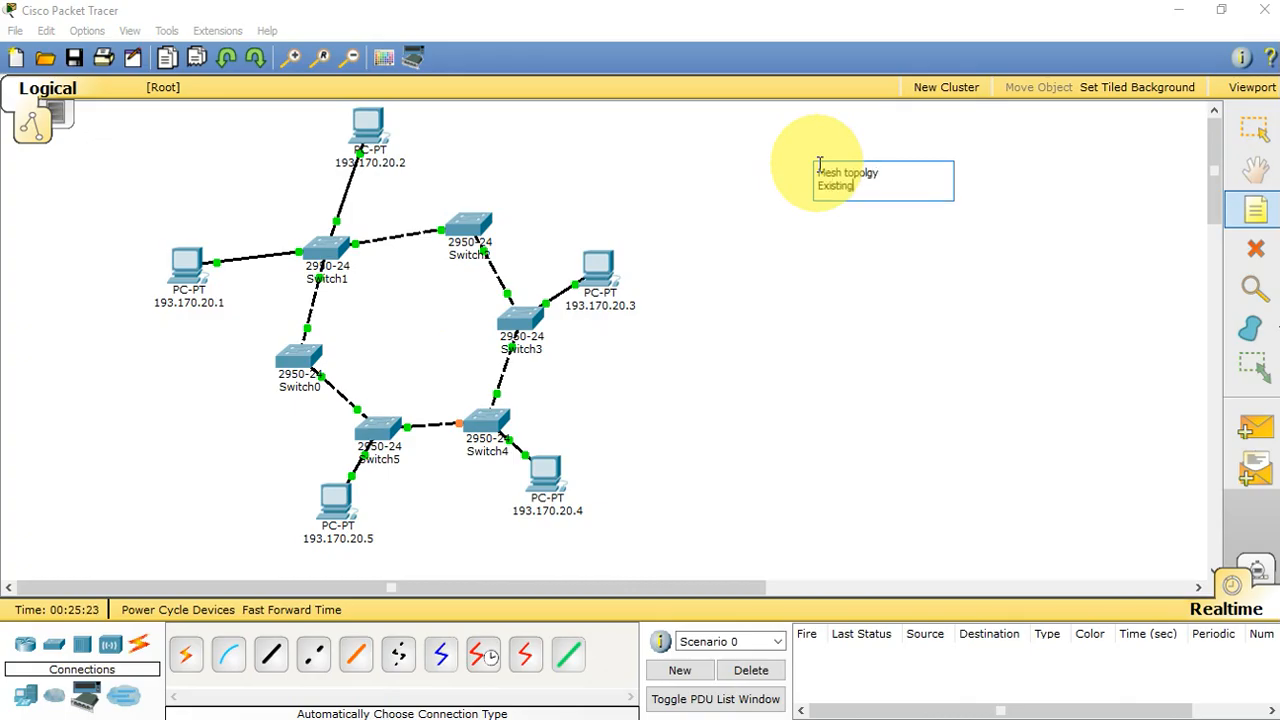
text(->Ring topology)
key(Return)
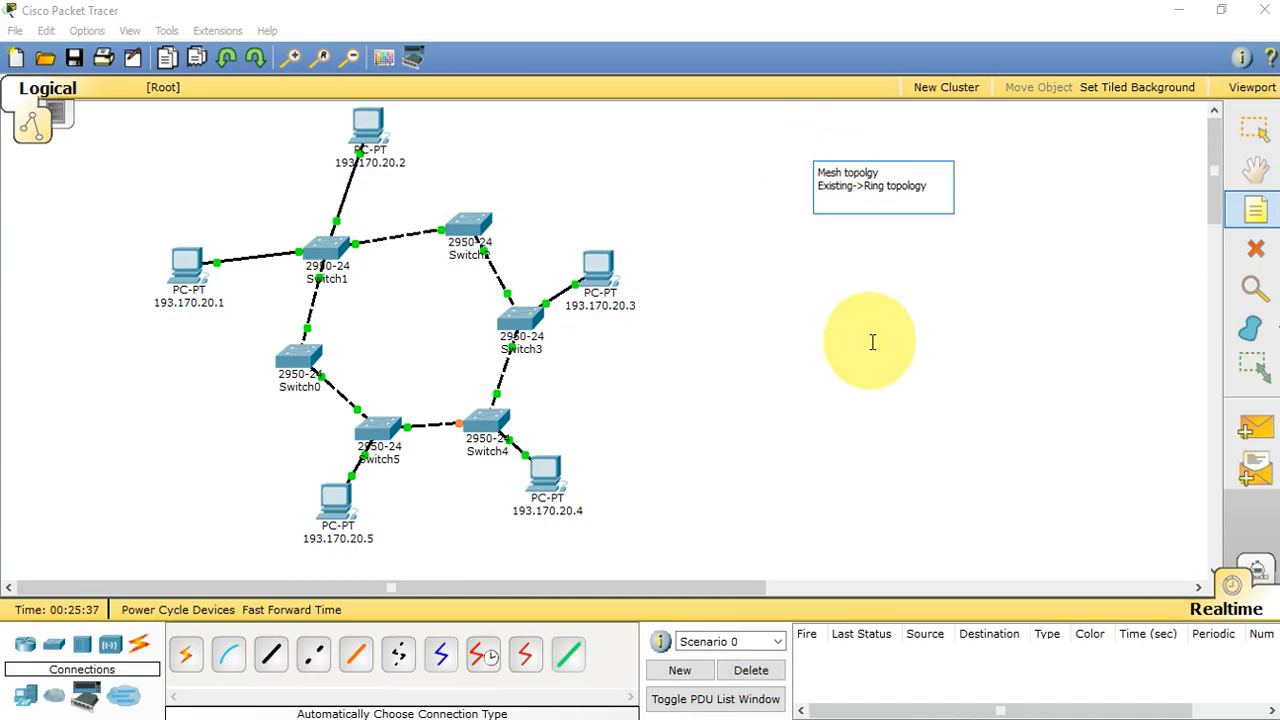
key(Escape)
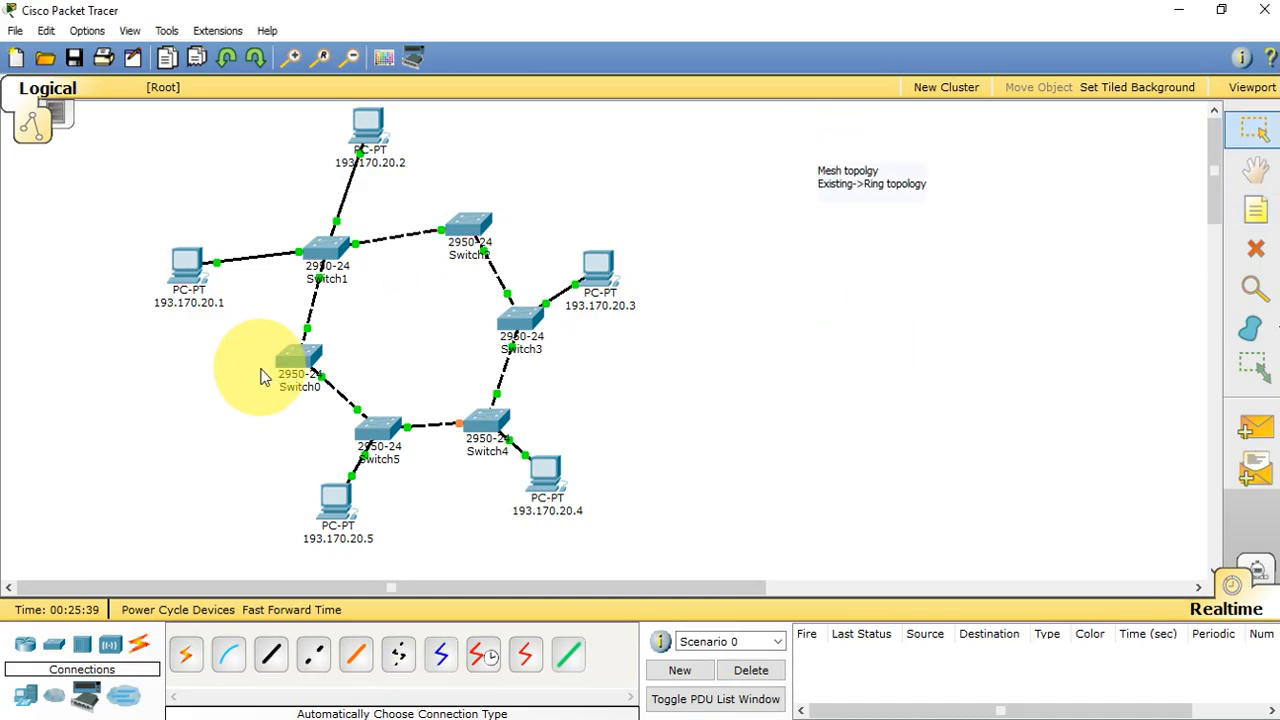
click(191, 670)
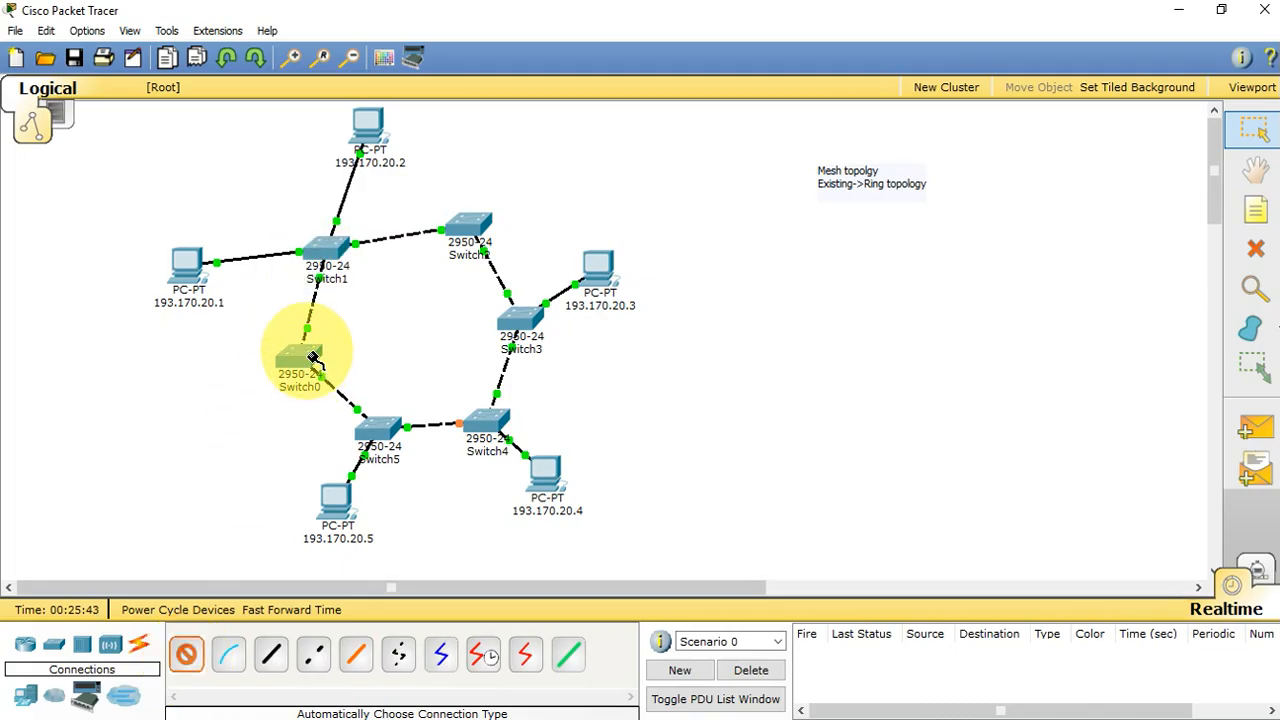
mouse_move(313, 357)
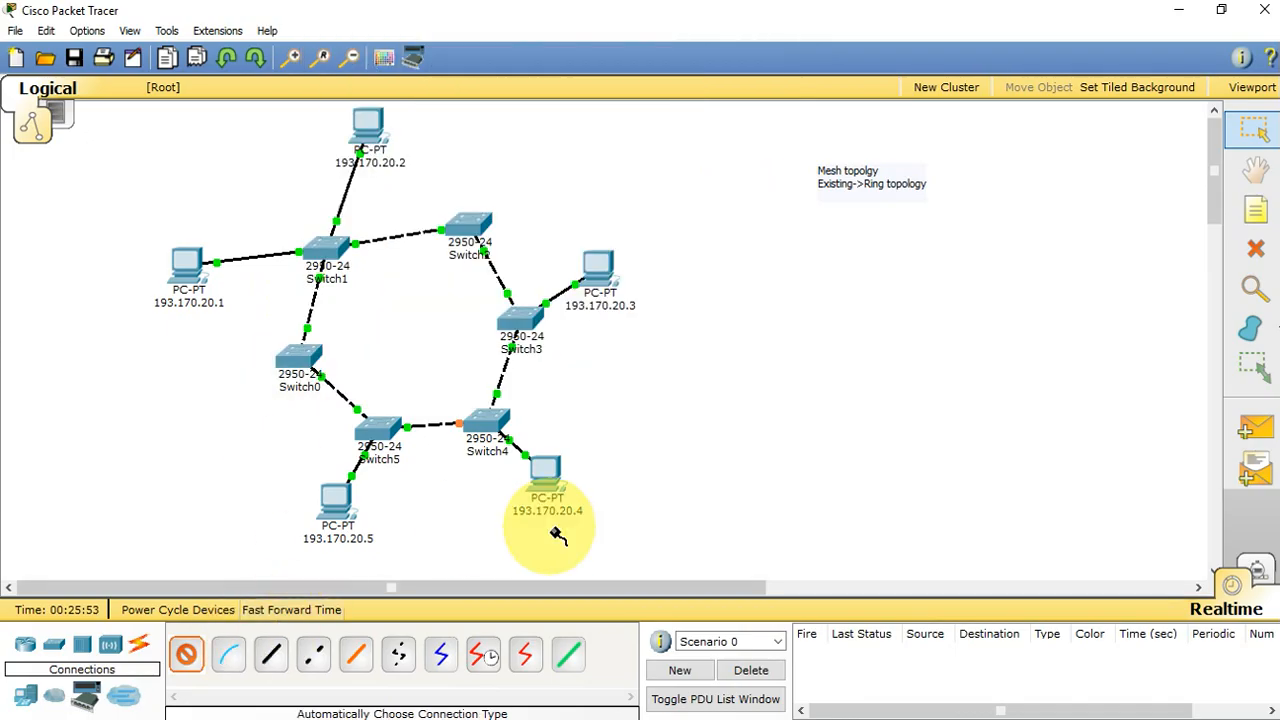
click(1268, 145)
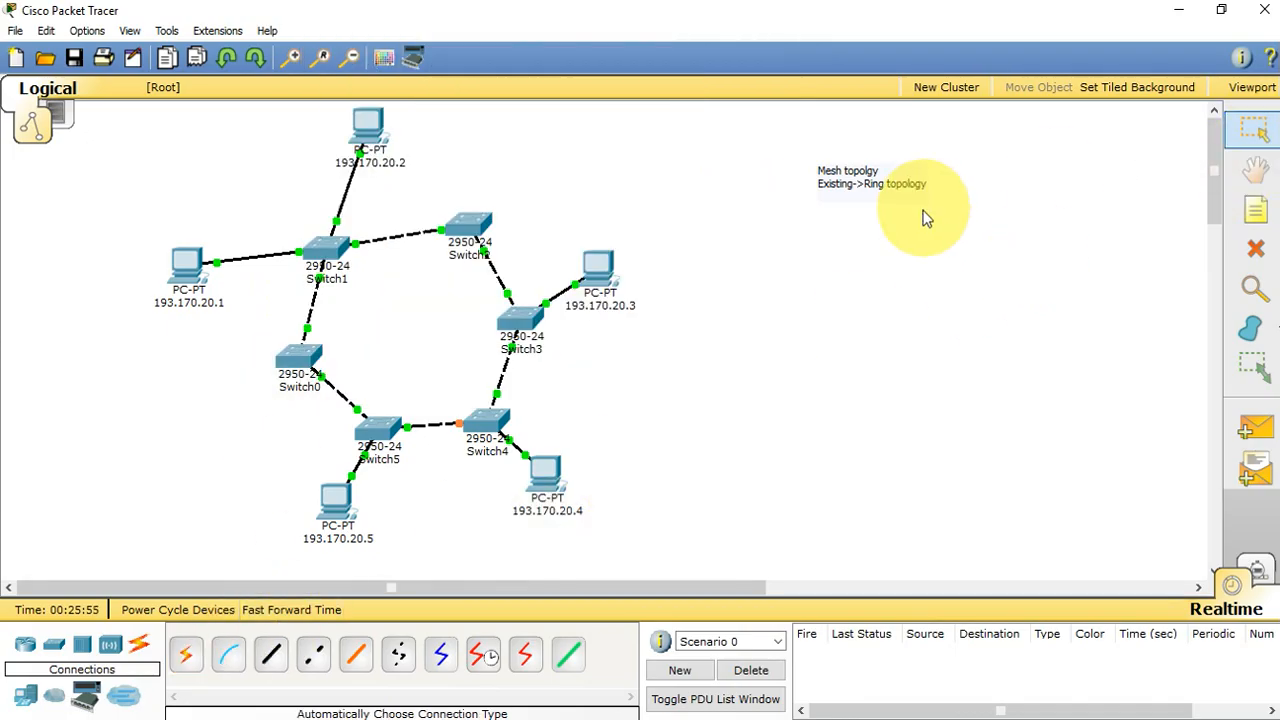
Add a third line to the topology note reading "------multiple connectivity---".
click(899, 187)
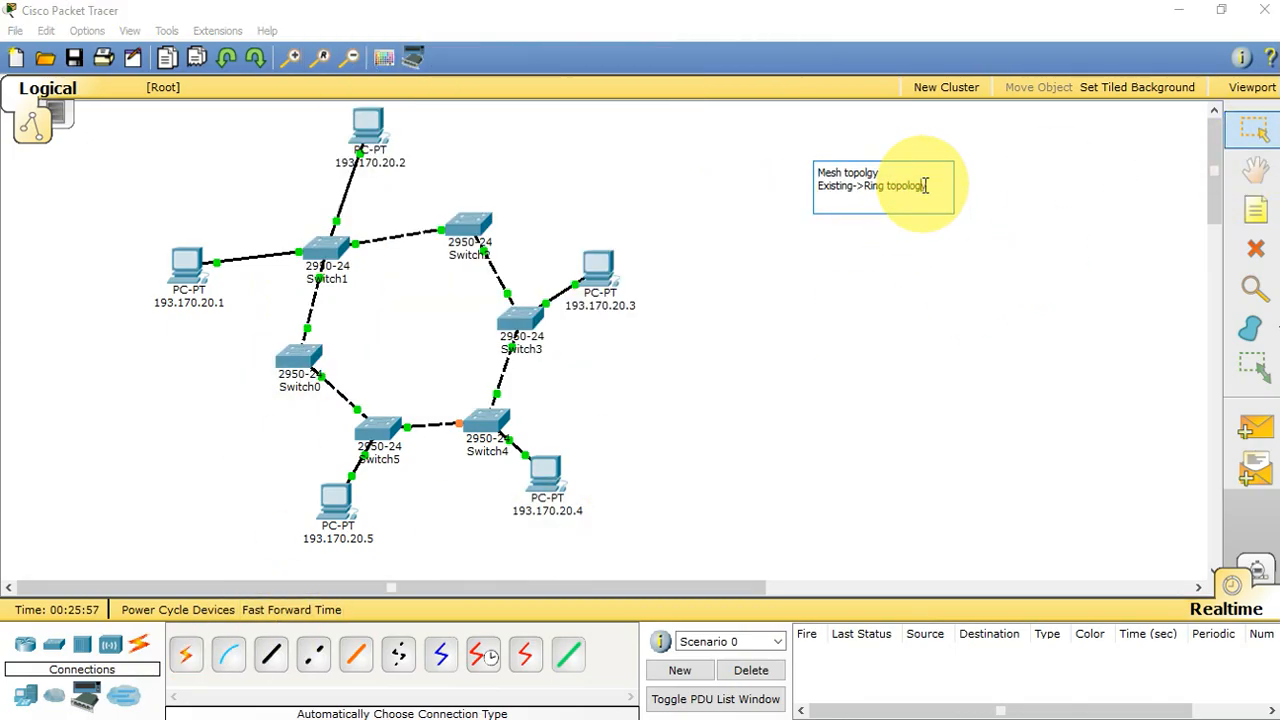
key(Return)
text(------multiple conned)
text(tivity)
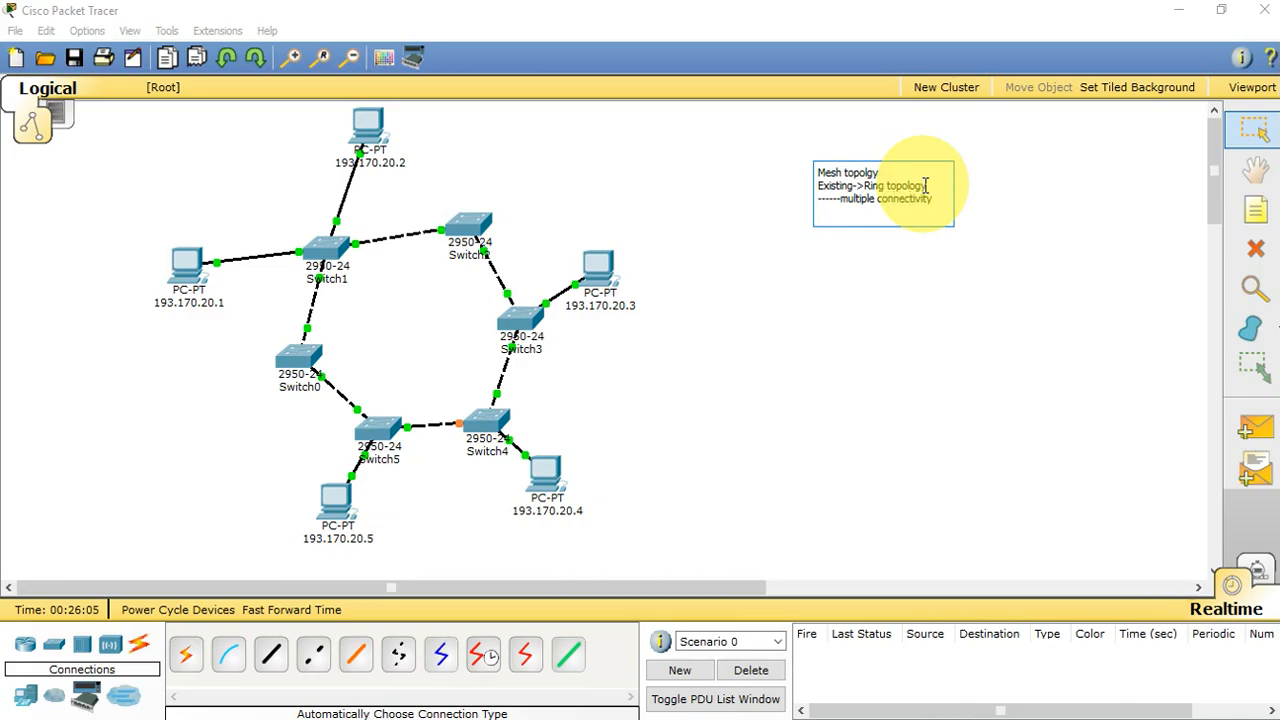
text(---)
key(Return)
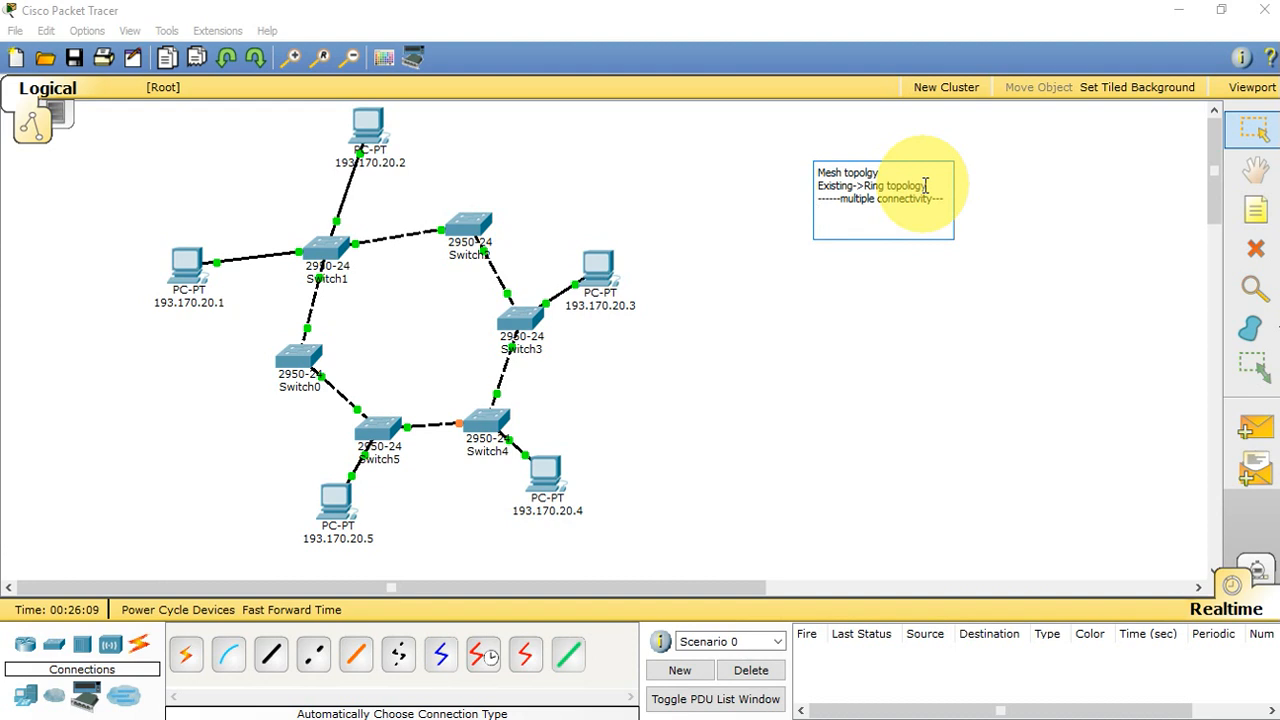
Complete the topology note with the lines "connecting deveice-6" and "connection-n-1=6-1=5".
text(conned)
text(ting devel)
text(ce-6)
key(Return)
text(c)
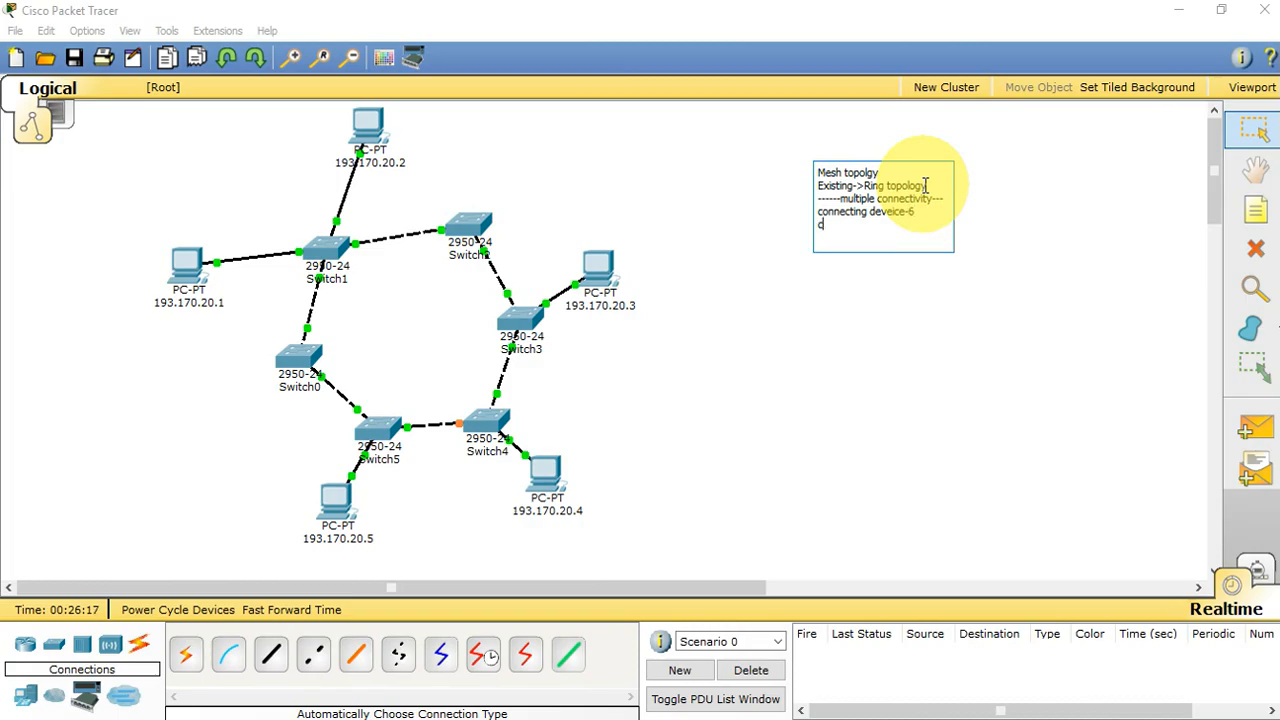
text(onnection-n-1=6-1=5)
click(814, 377)
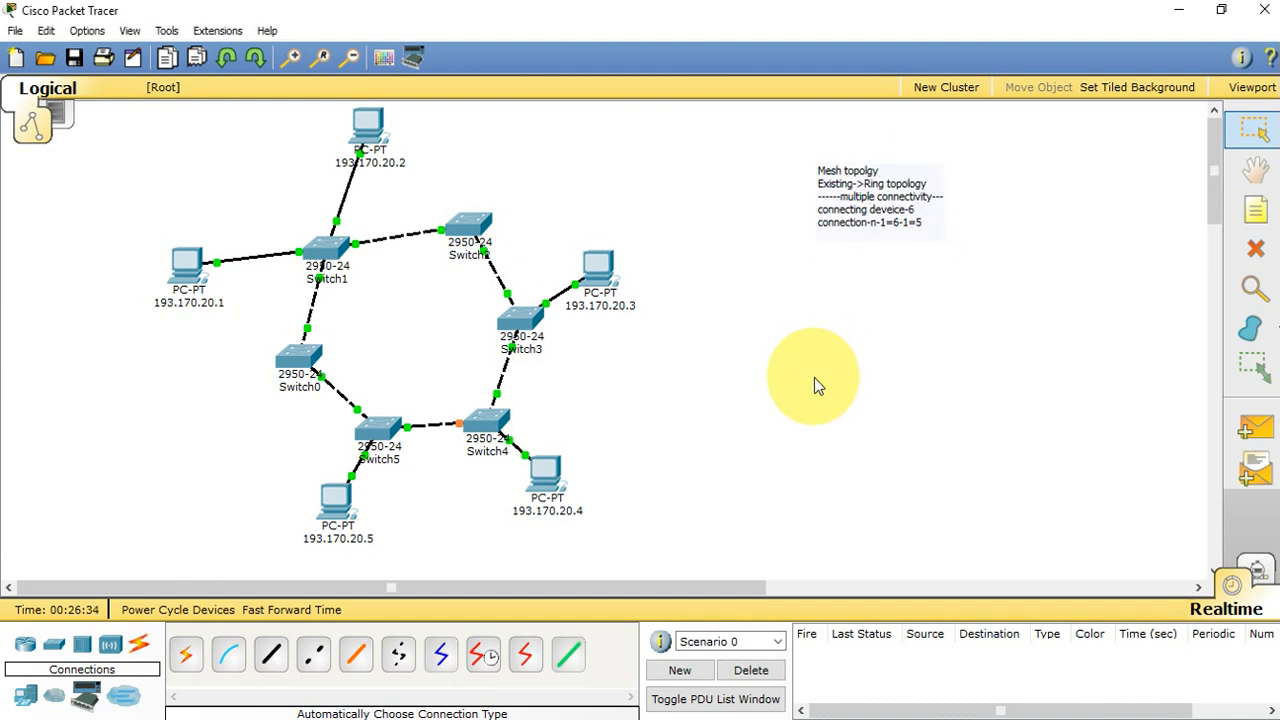
Connect Switch1 to Switch5, Switch4 and Switch3 using the automatic connection type.
click(189, 663)
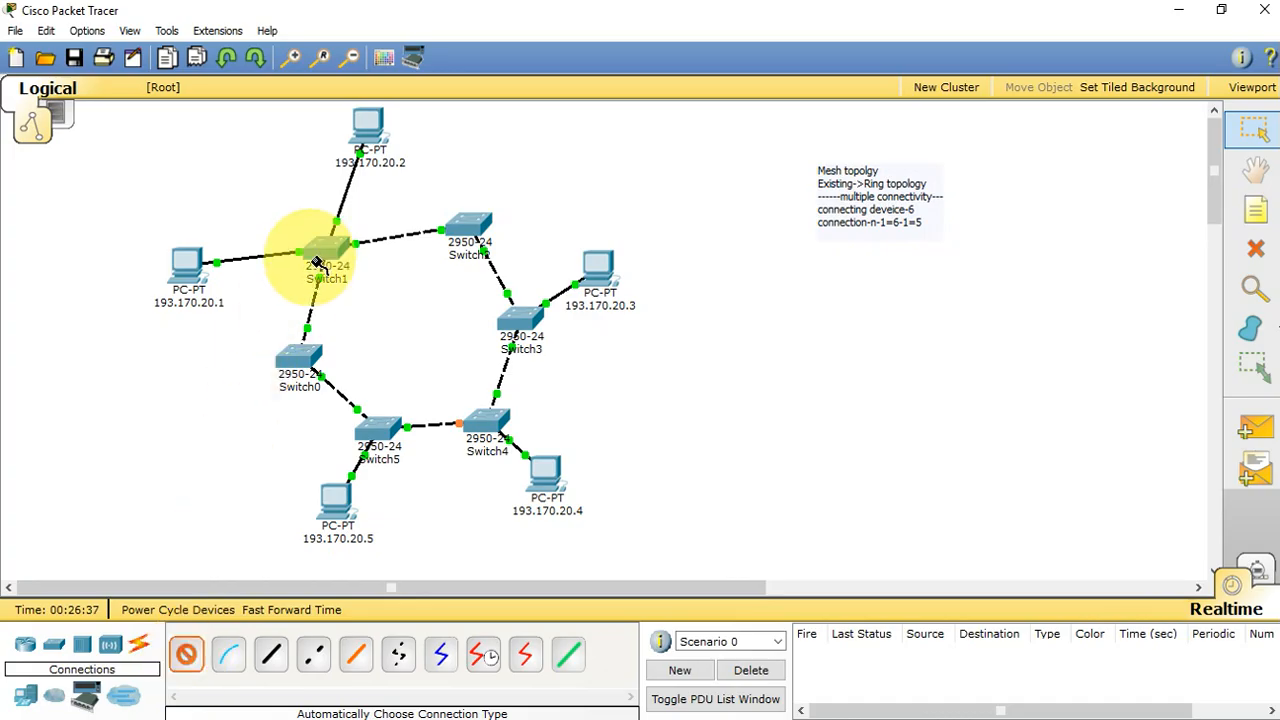
mouse_move(324, 252)
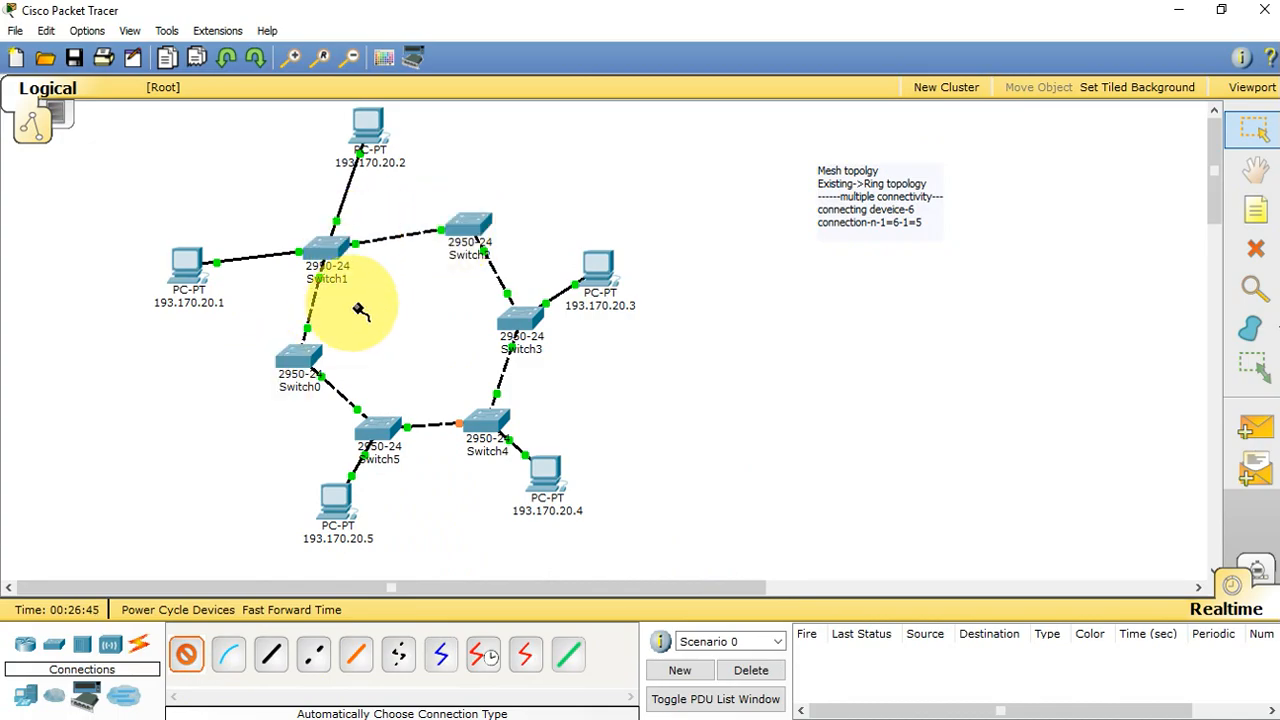
click(328, 252)
click(368, 424)
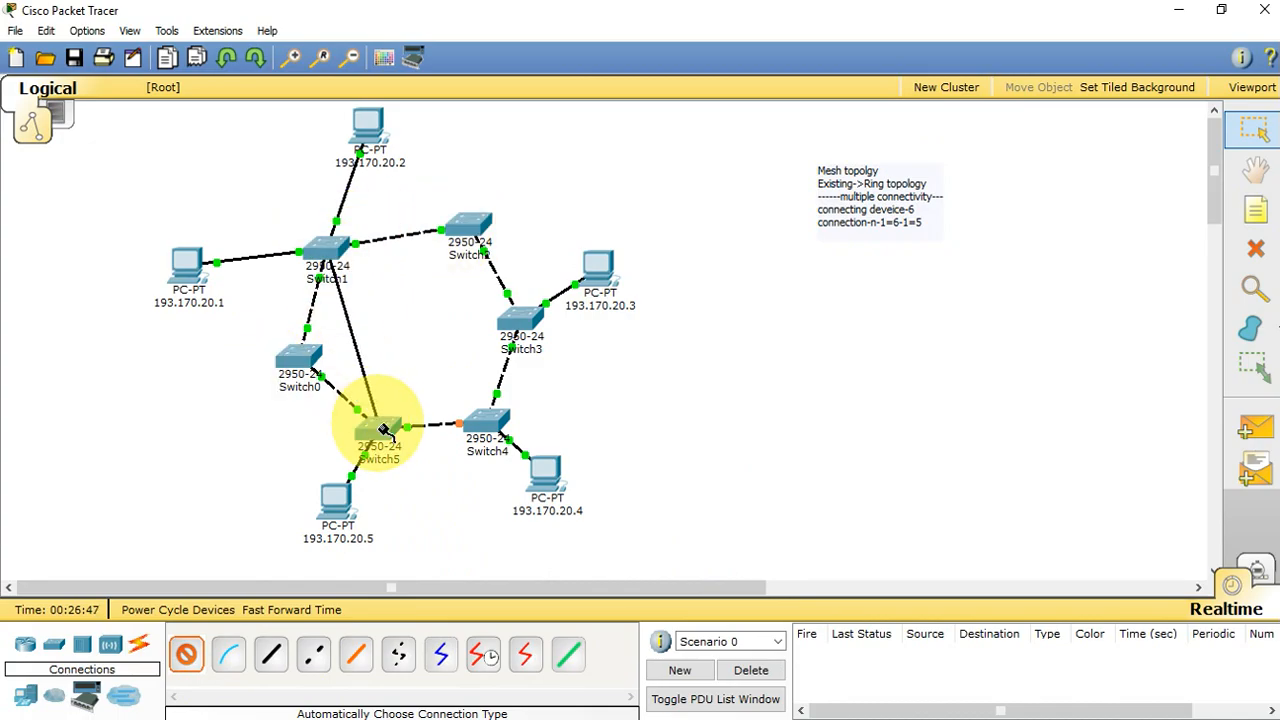
click(330, 258)
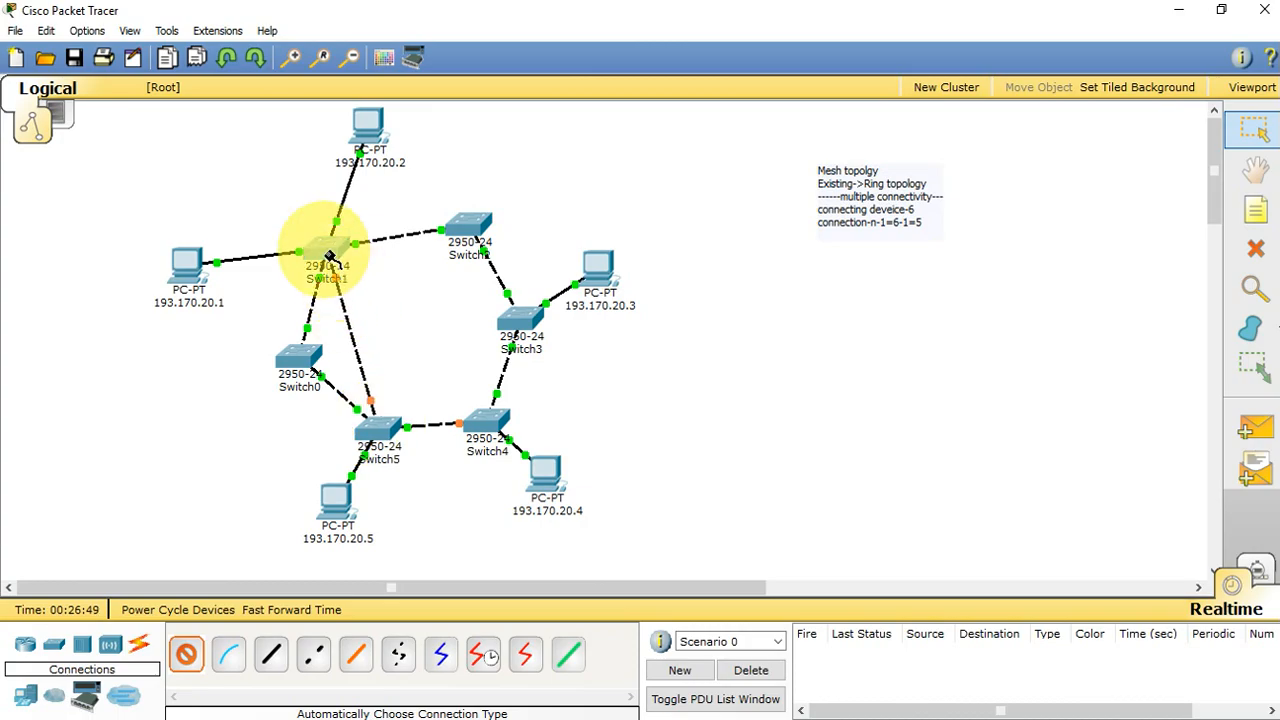
click(484, 420)
click(334, 252)
click(519, 328)
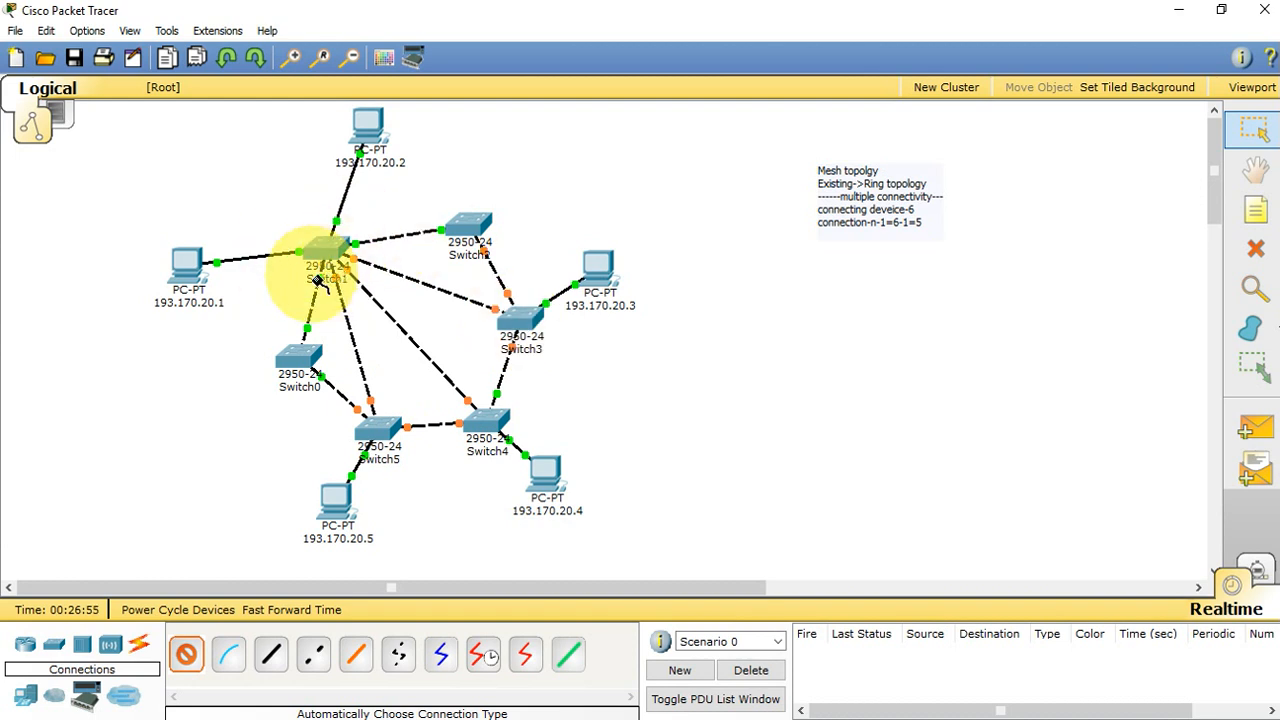
mouse_move(318, 282)
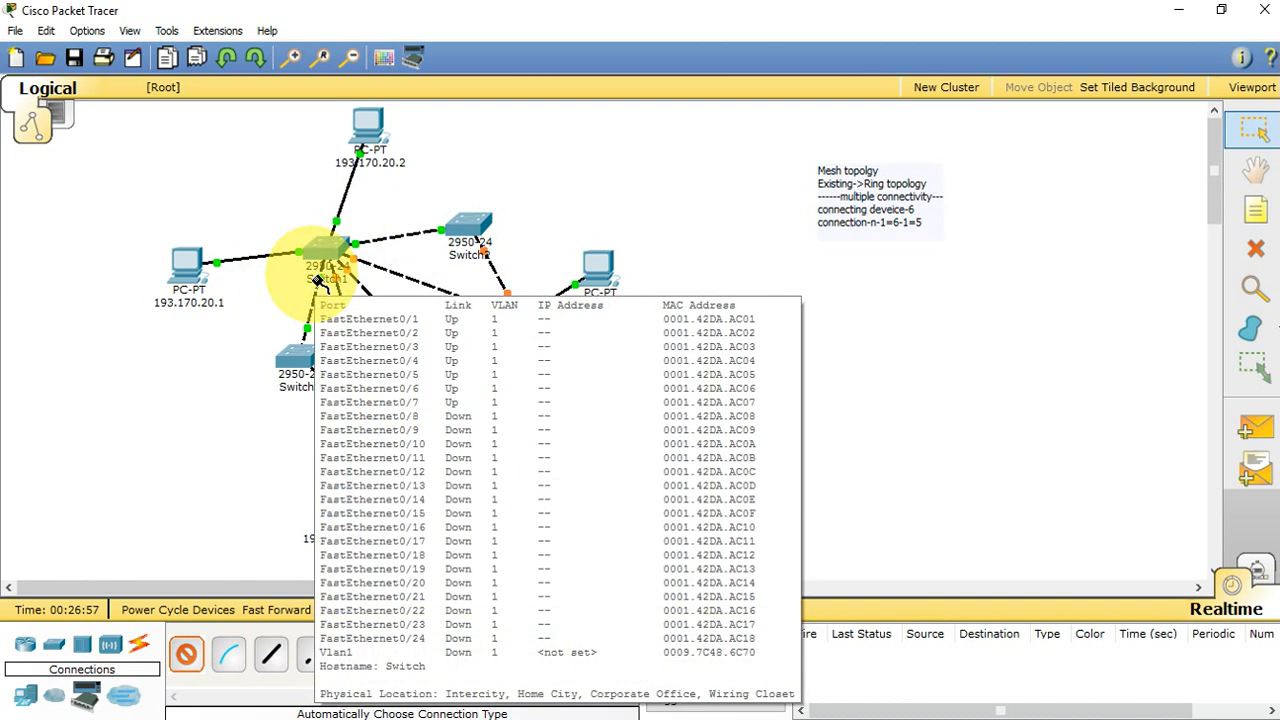
Connect Switch2 to Switch0, Switch5 and Switch4 using the automatic connection type.
mouse_move(476, 230)
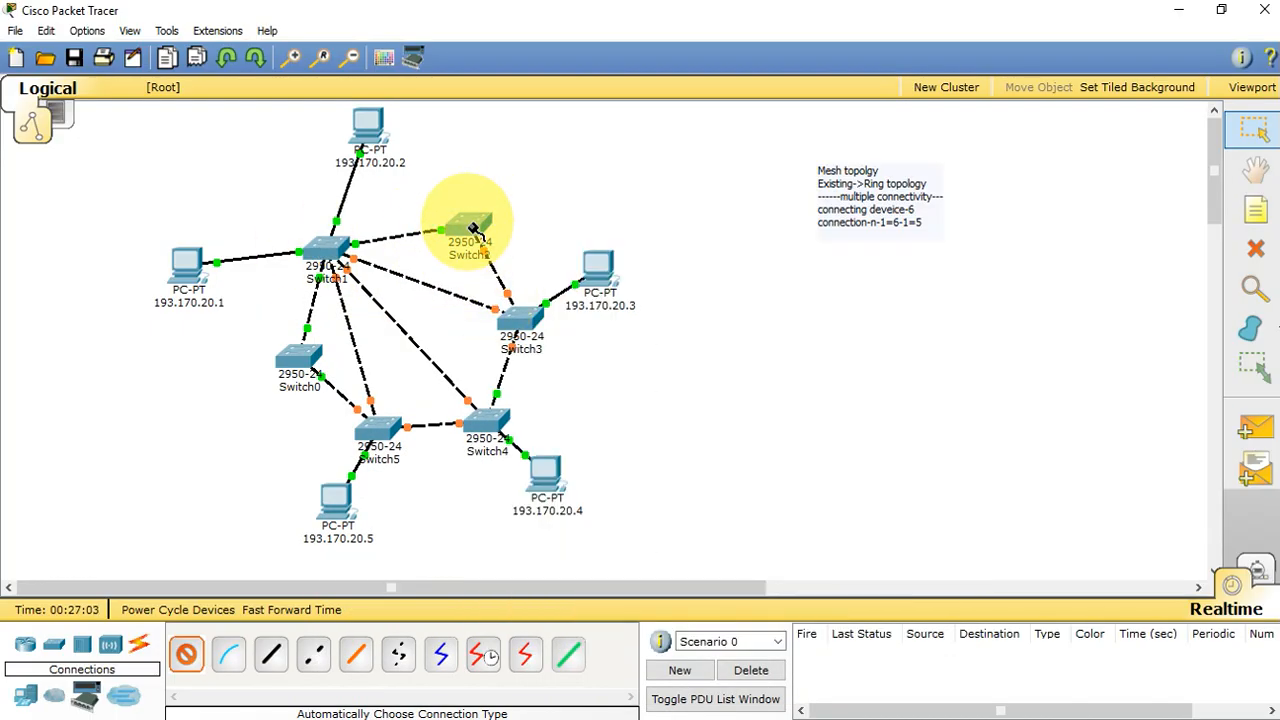
click(298, 355)
click(471, 233)
click(384, 430)
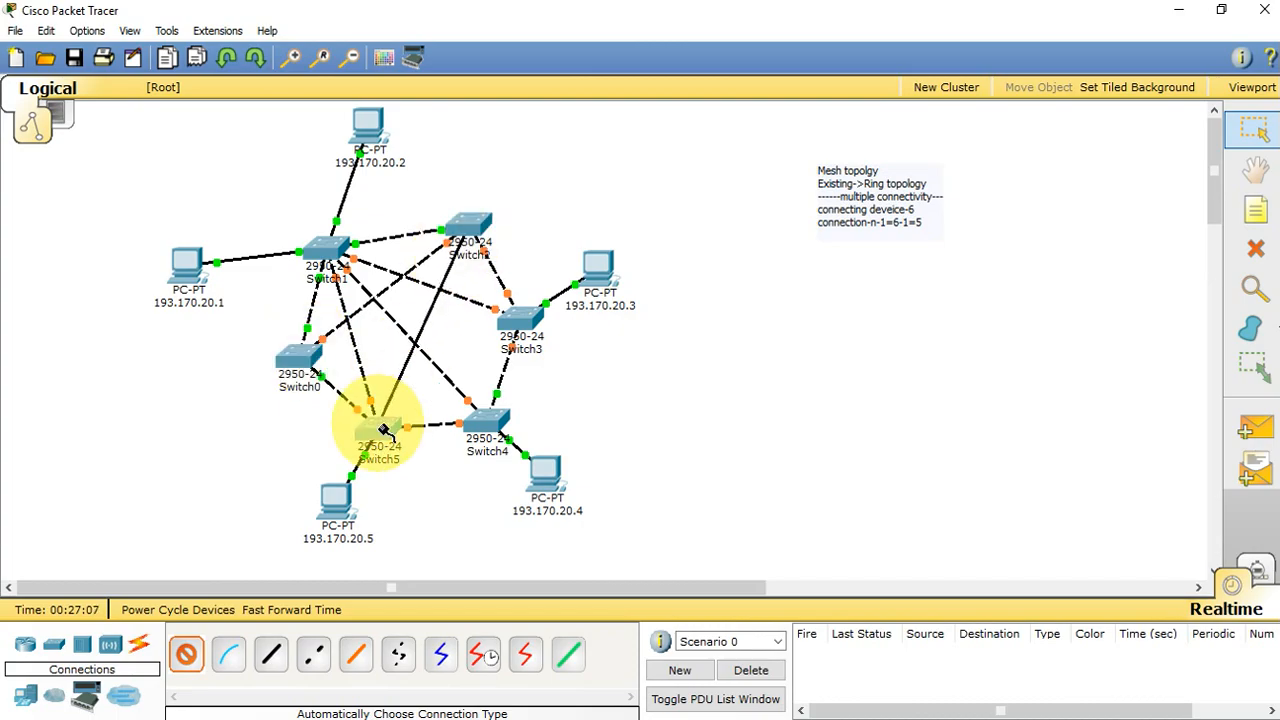
click(468, 228)
click(489, 392)
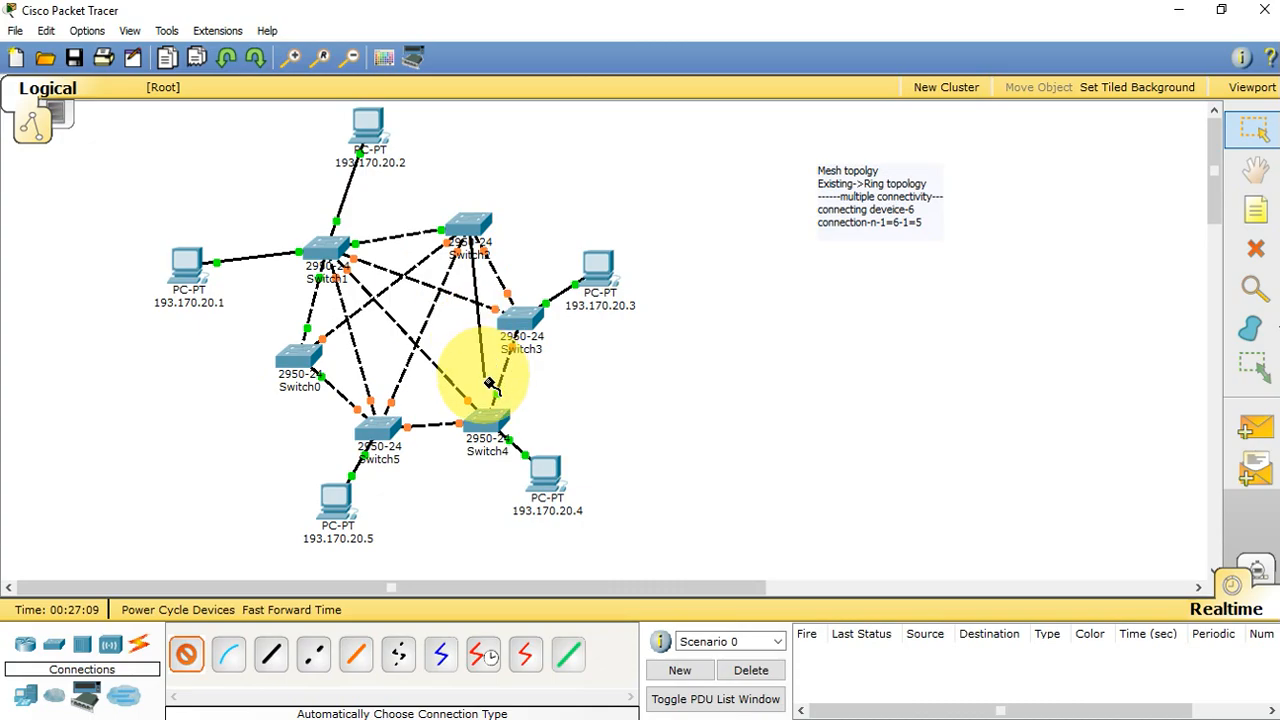
Finish the mesh by linking Switch3 to Switch5 and Switch0, and Switch0 to Switch4, using automatic connections.
click(530, 326)
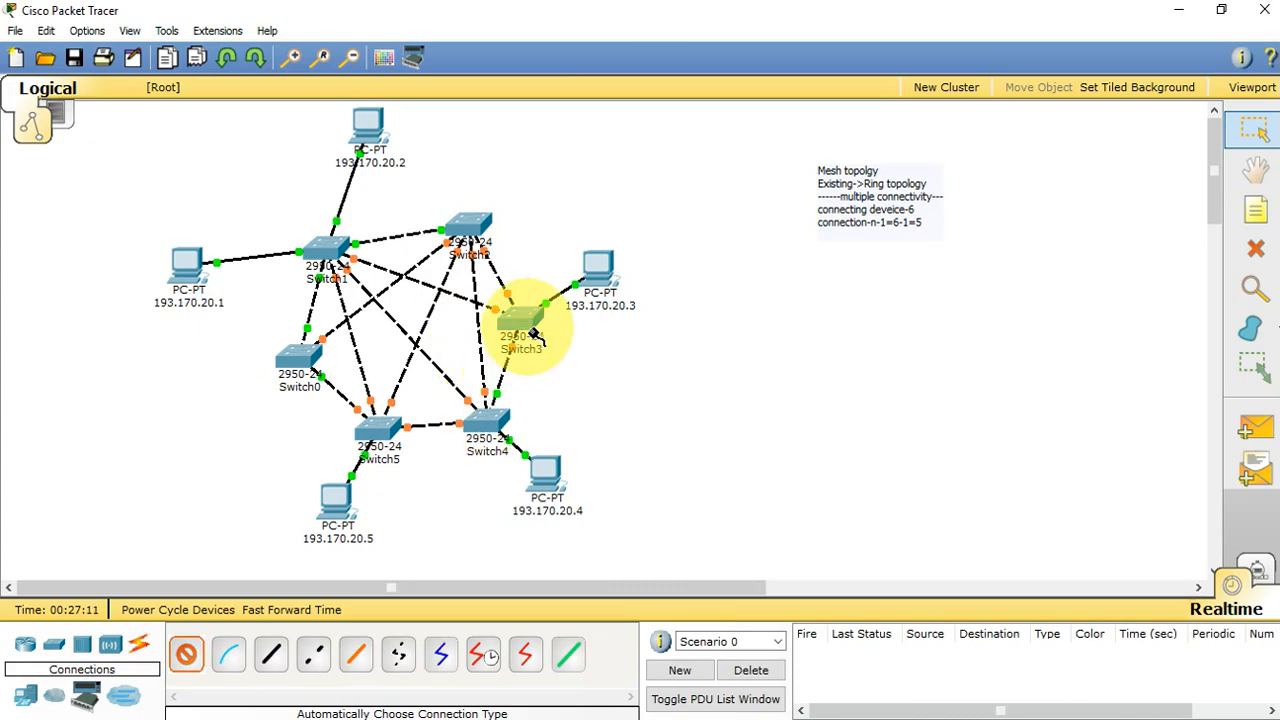
mouse_move(535, 333)
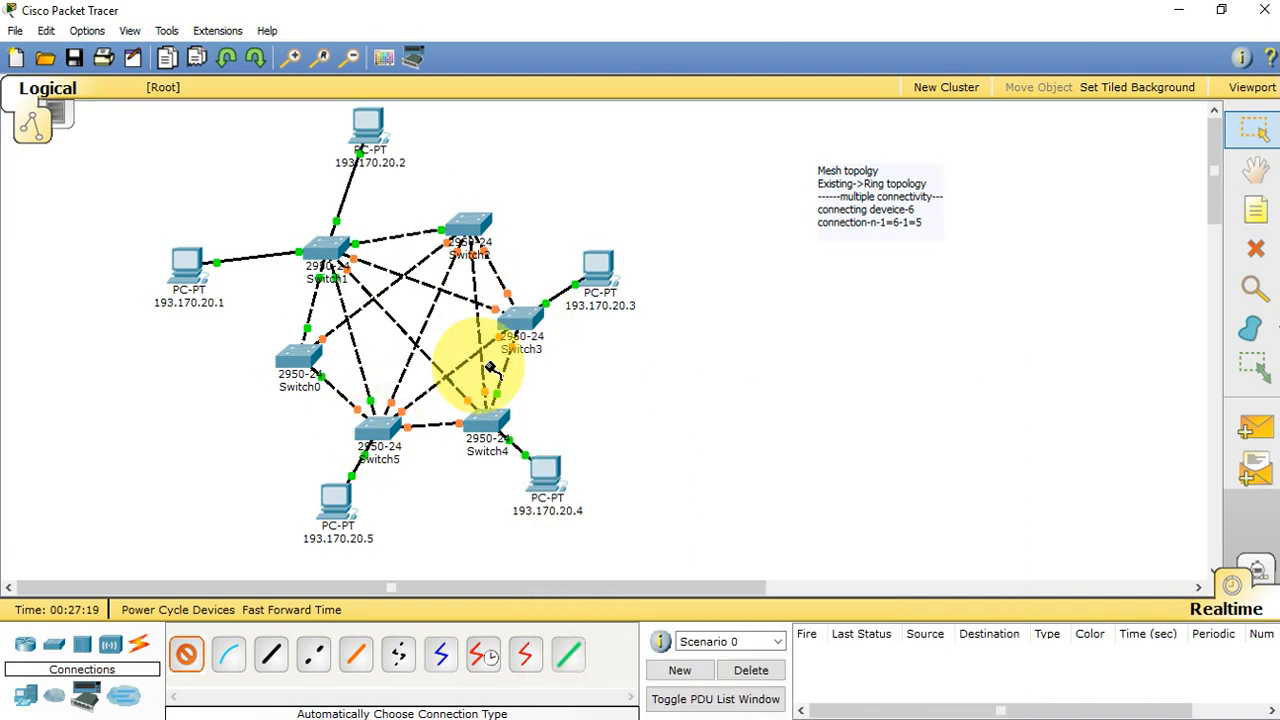
click(515, 325)
click(313, 357)
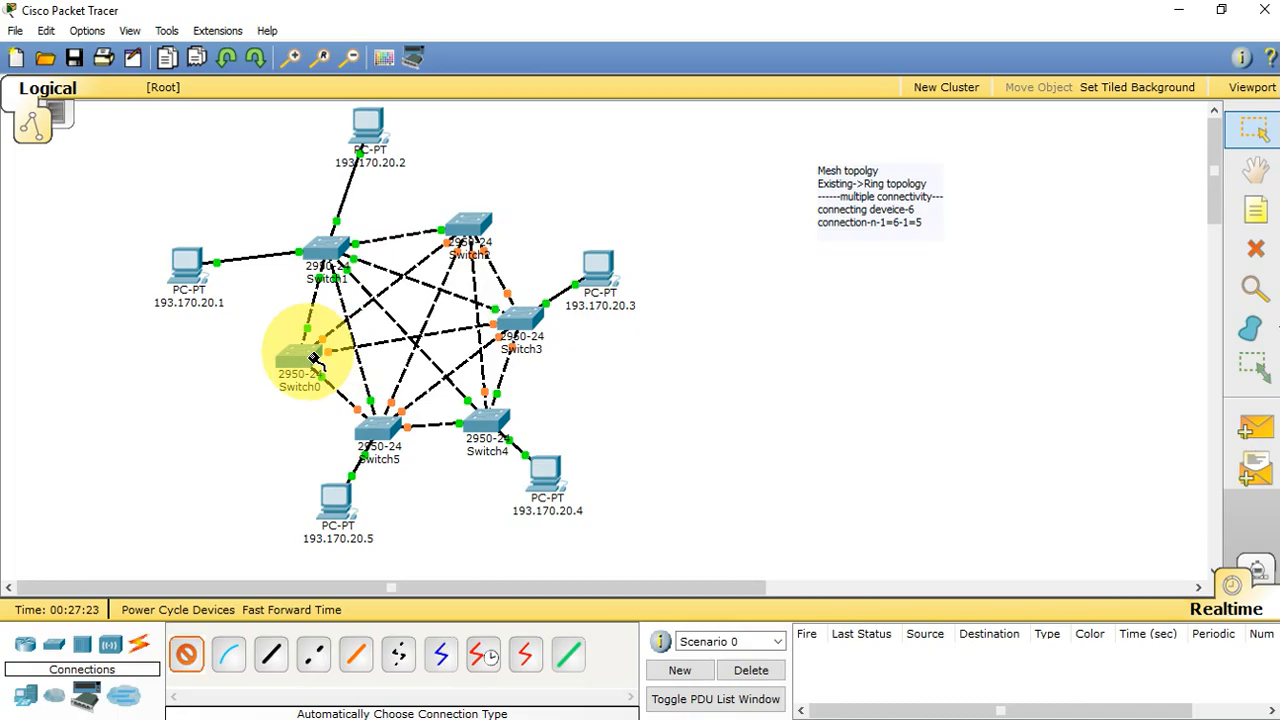
mouse_move(495, 428)
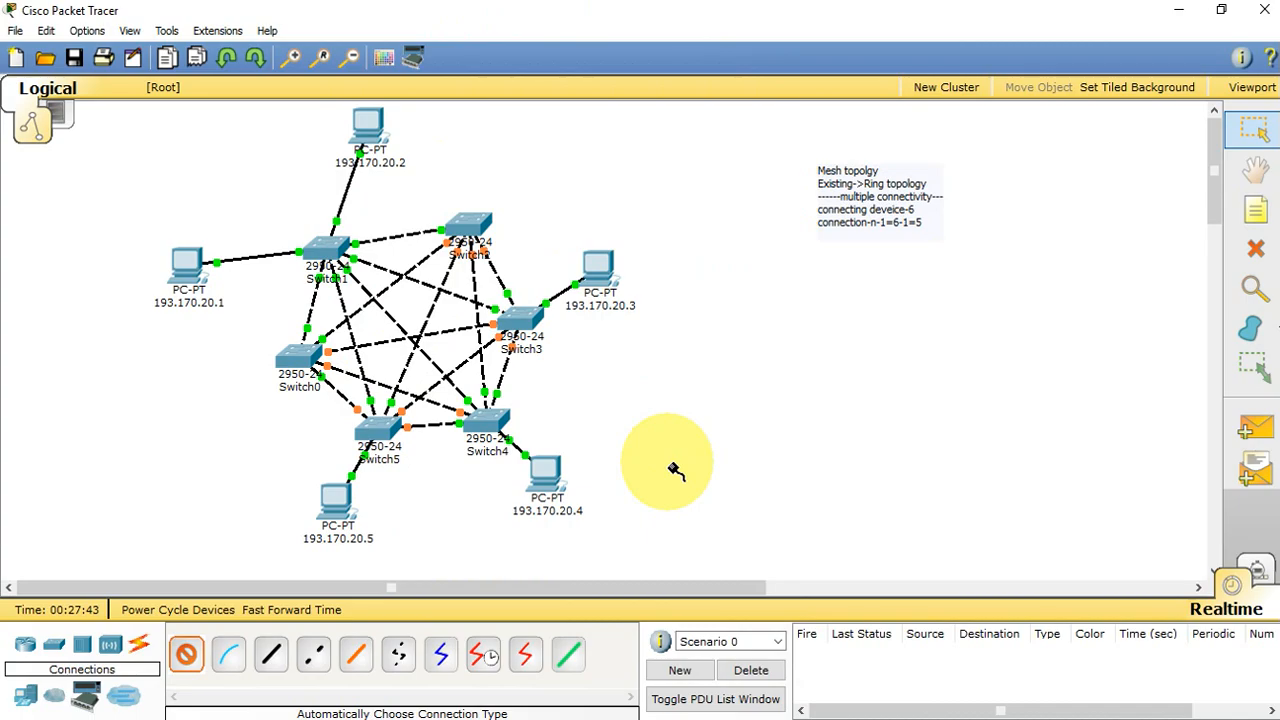
click(1262, 133)
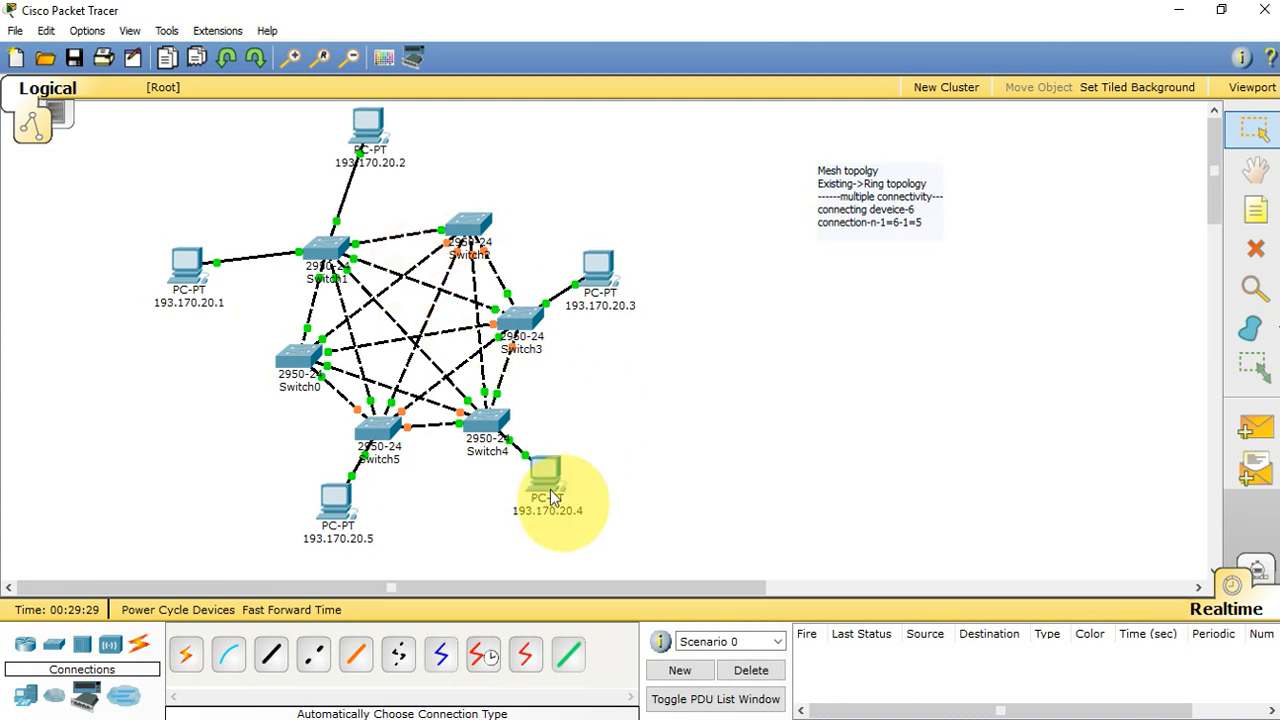
mouse_move(424, 401)
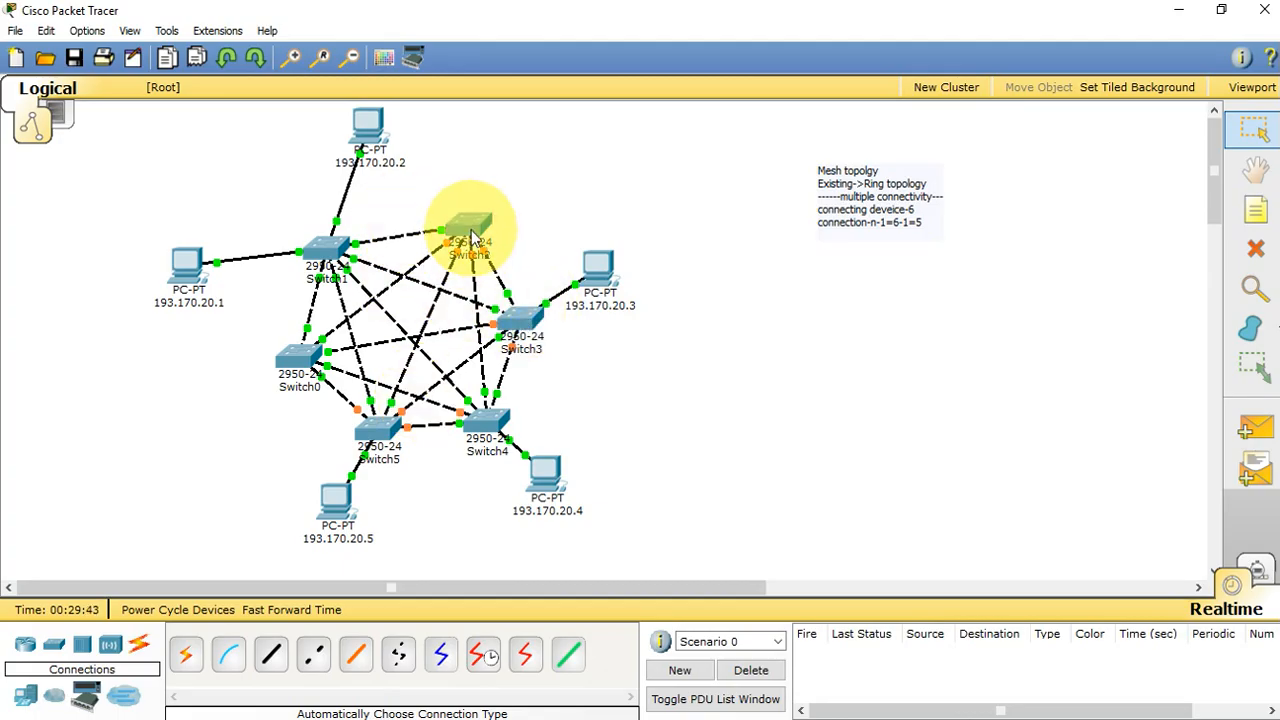
mouse_move(472, 234)
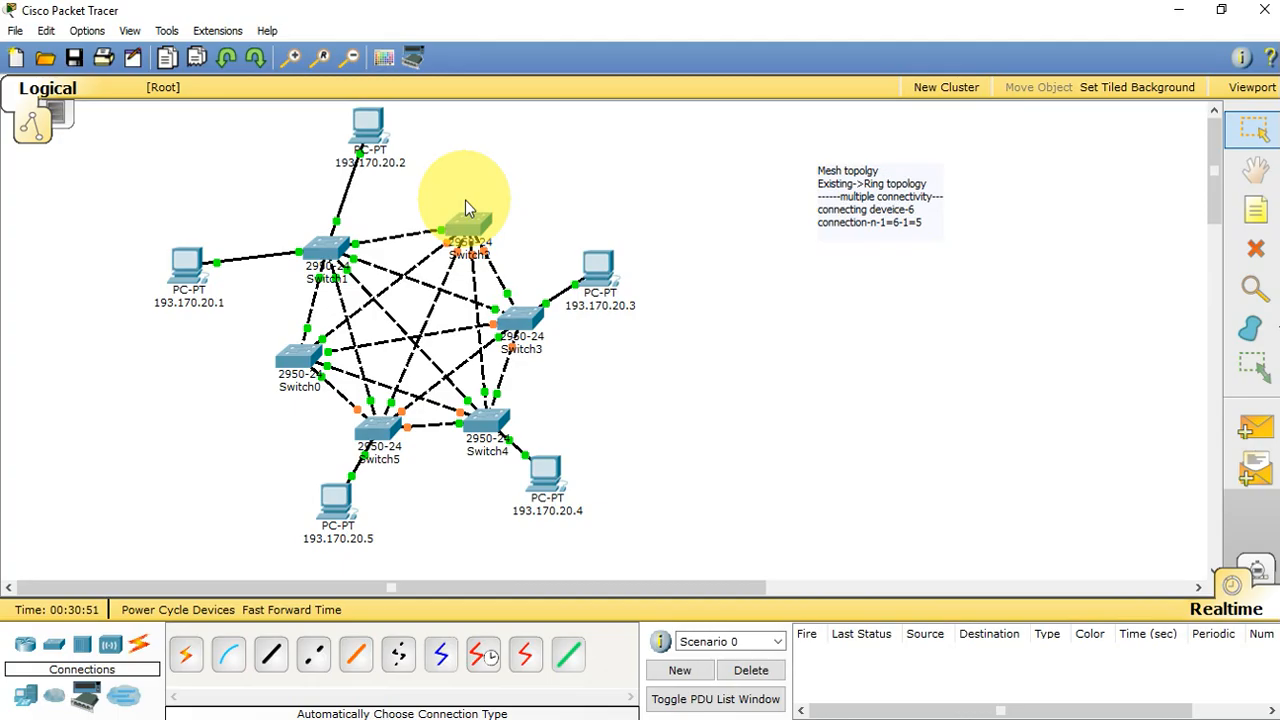
Place two 2950-24 switches side by side in the empty area below the topology note and align them in a row.
click(47, 652)
click(186, 655)
click(756, 352)
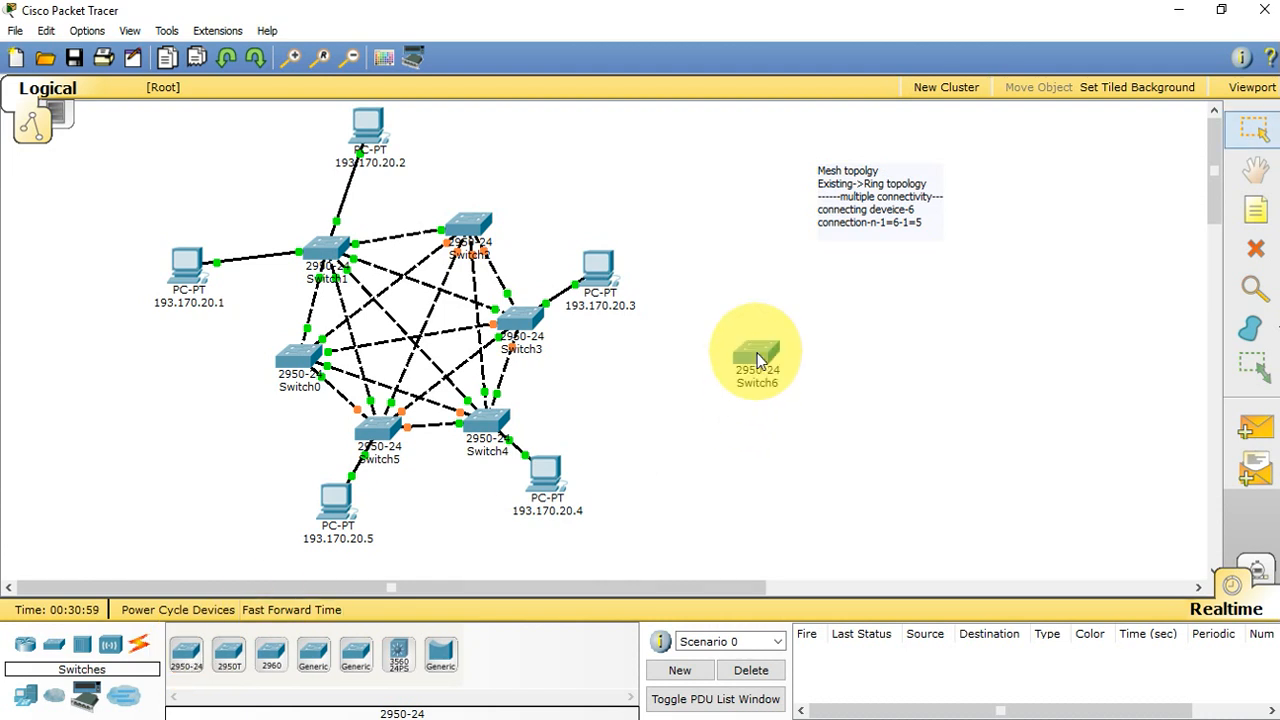
click(186, 655)
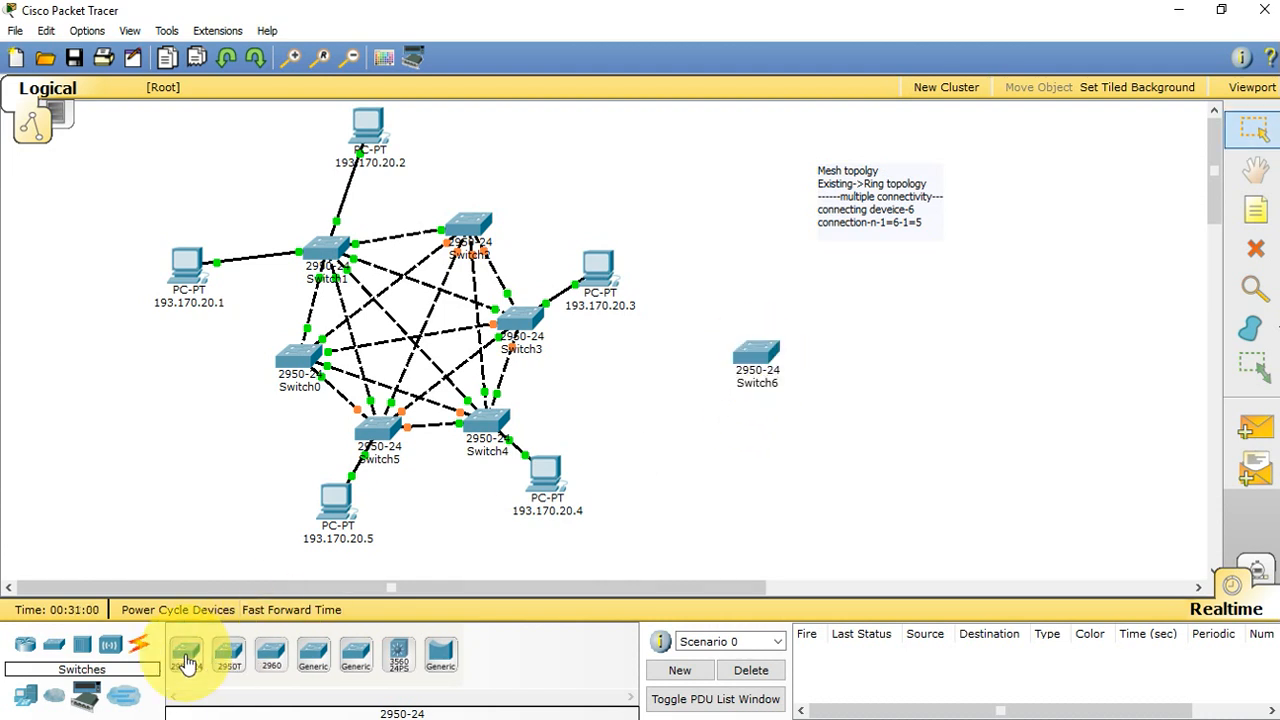
click(940, 372)
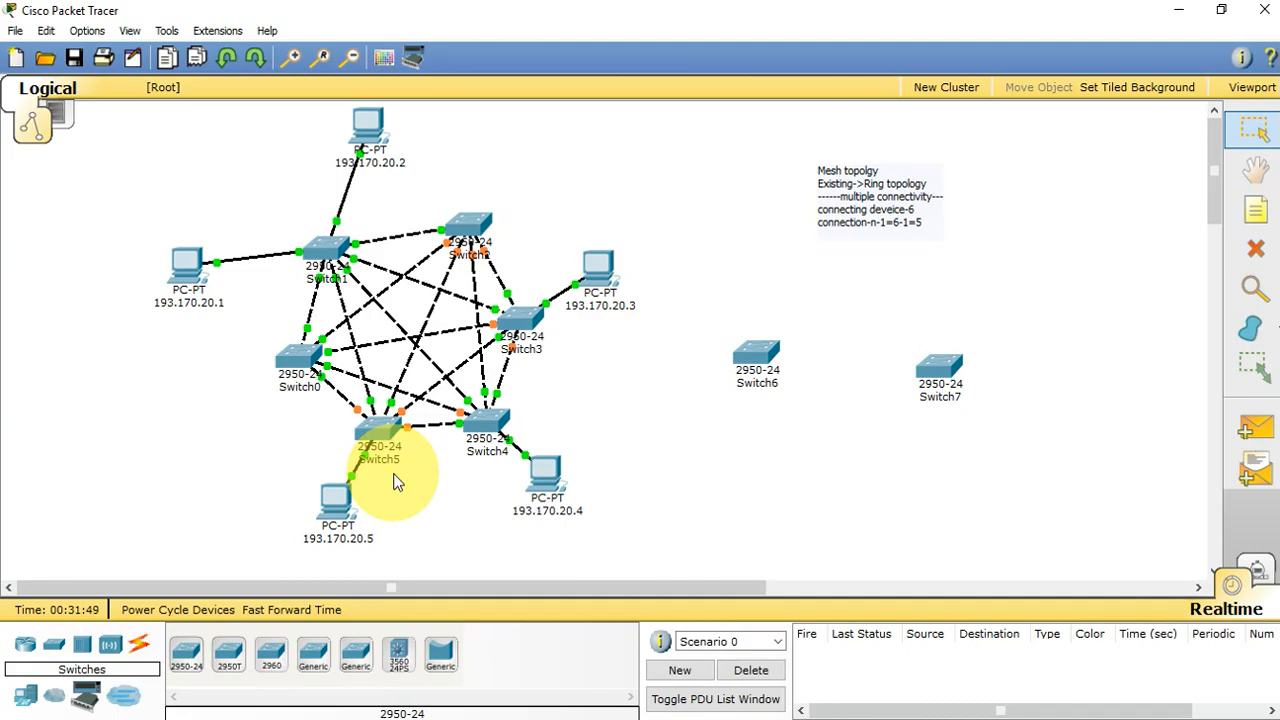
mouse_move(745, 352)
mouse_down()
mouse_move(745, 380)
mouse_move(736, 366)
mouse_up()
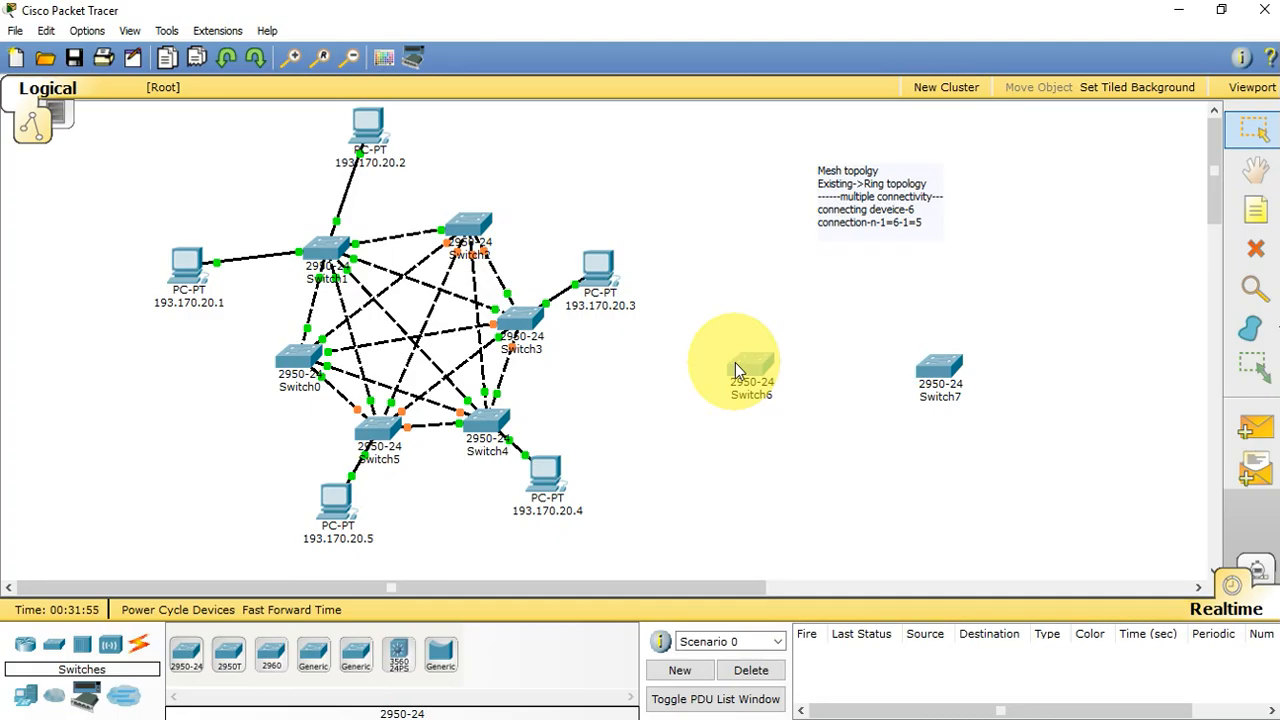
drag(735, 364, 735, 364)
Connect Switch6 to Switch7 with five parallel links using the automatic connection type.
click(141, 650)
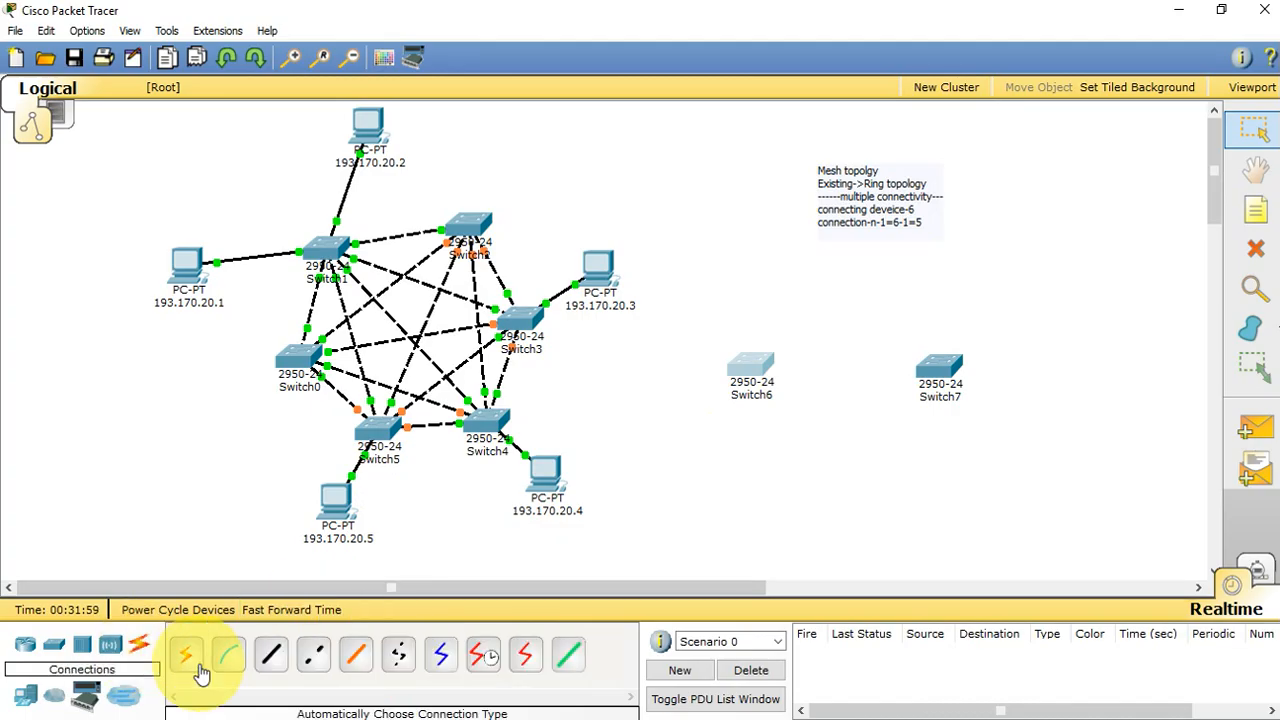
click(186, 655)
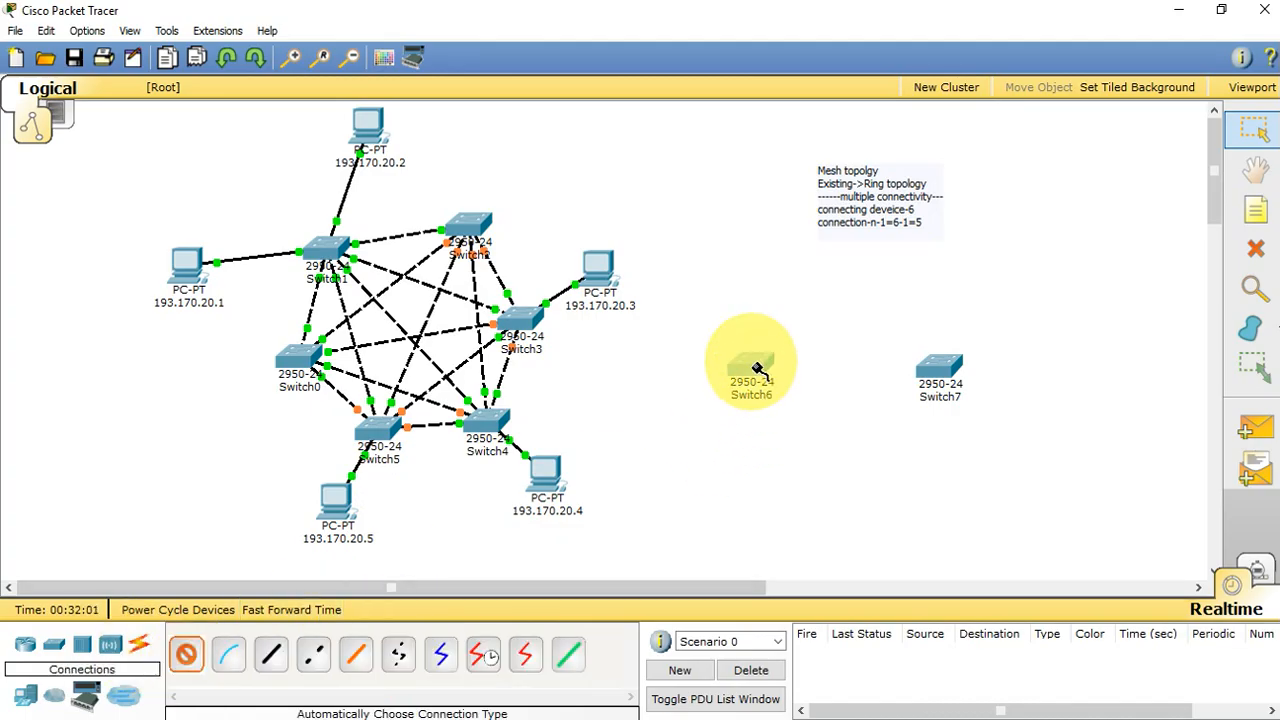
click(751, 365)
click(941, 368)
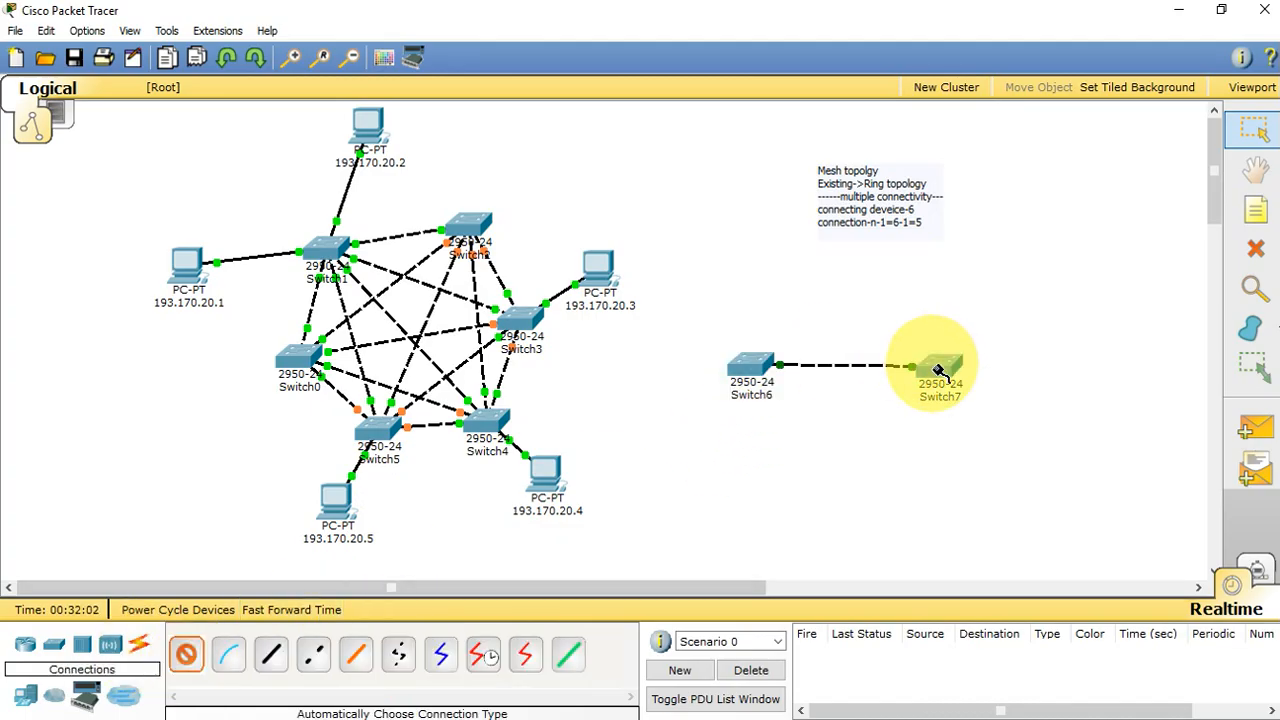
click(762, 371)
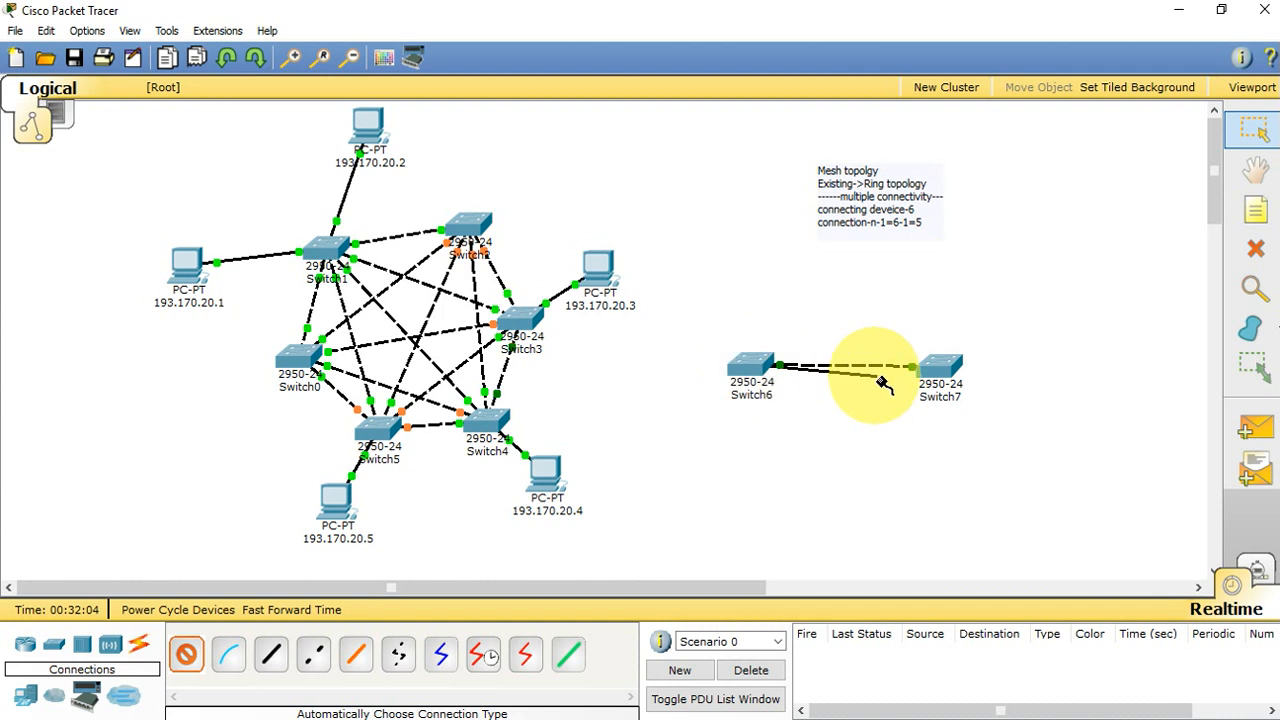
click(933, 372)
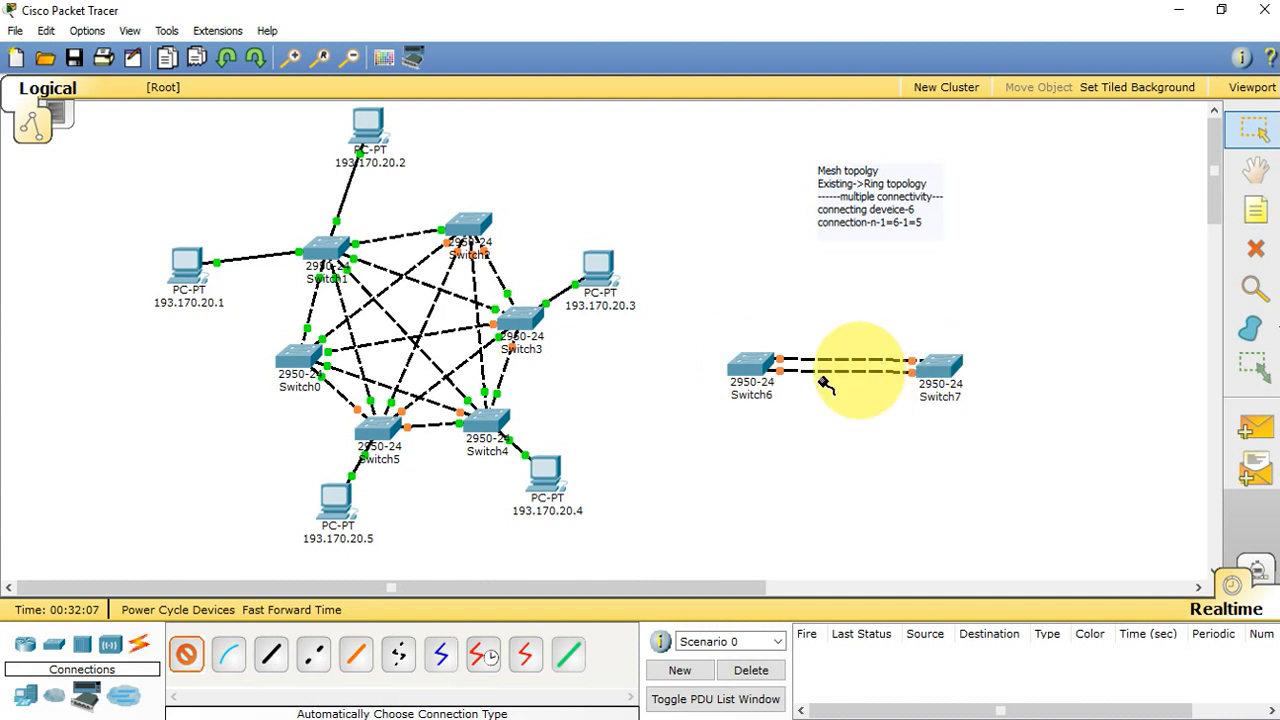
click(748, 370)
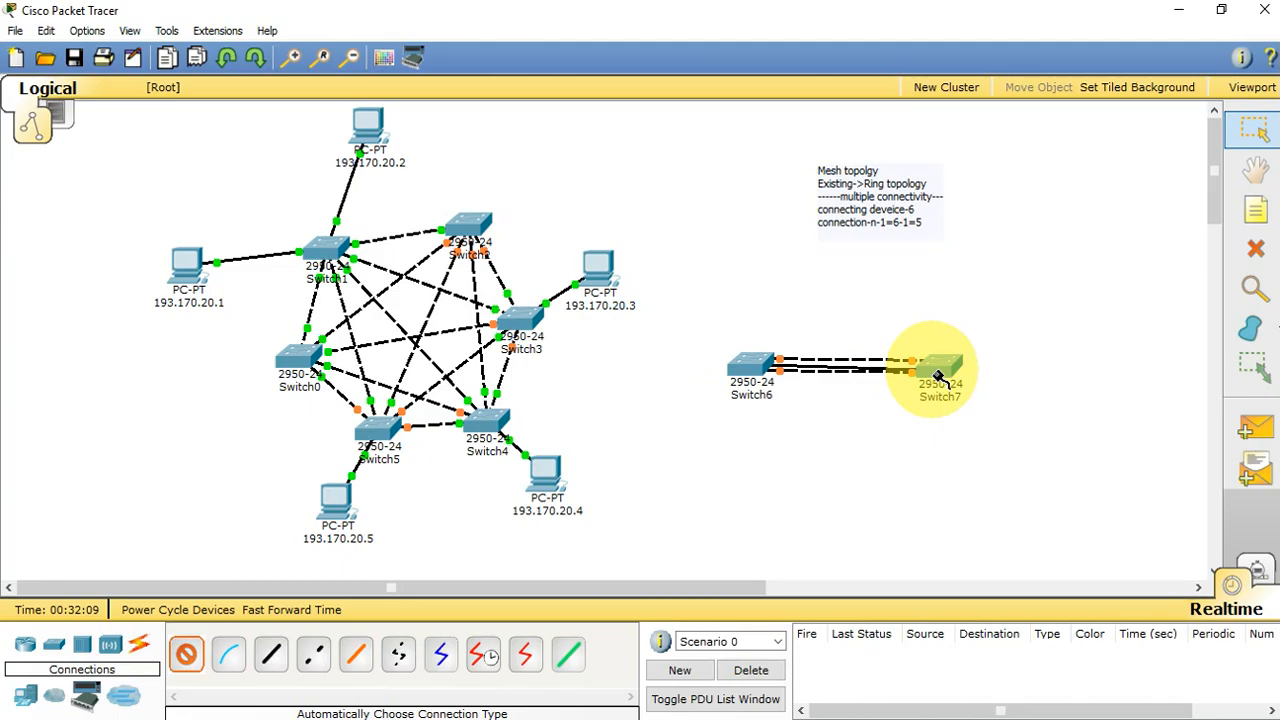
click(939, 374)
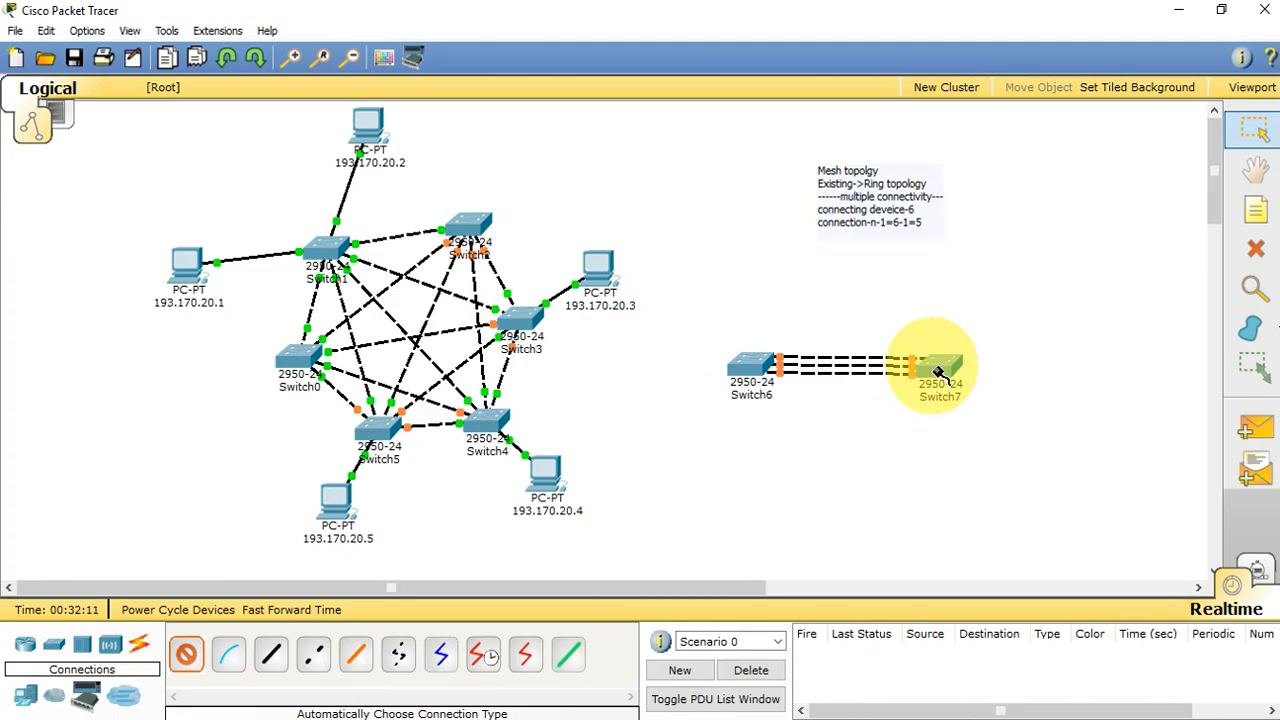
click(754, 372)
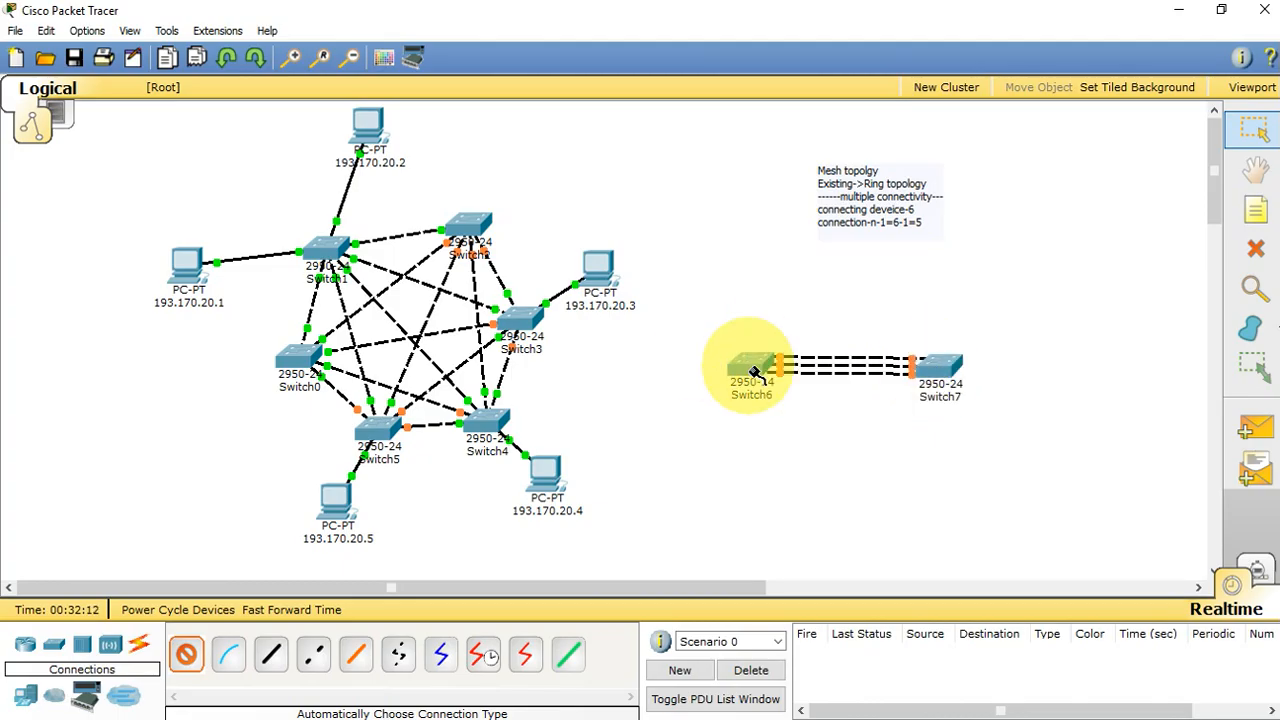
click(957, 372)
click(745, 370)
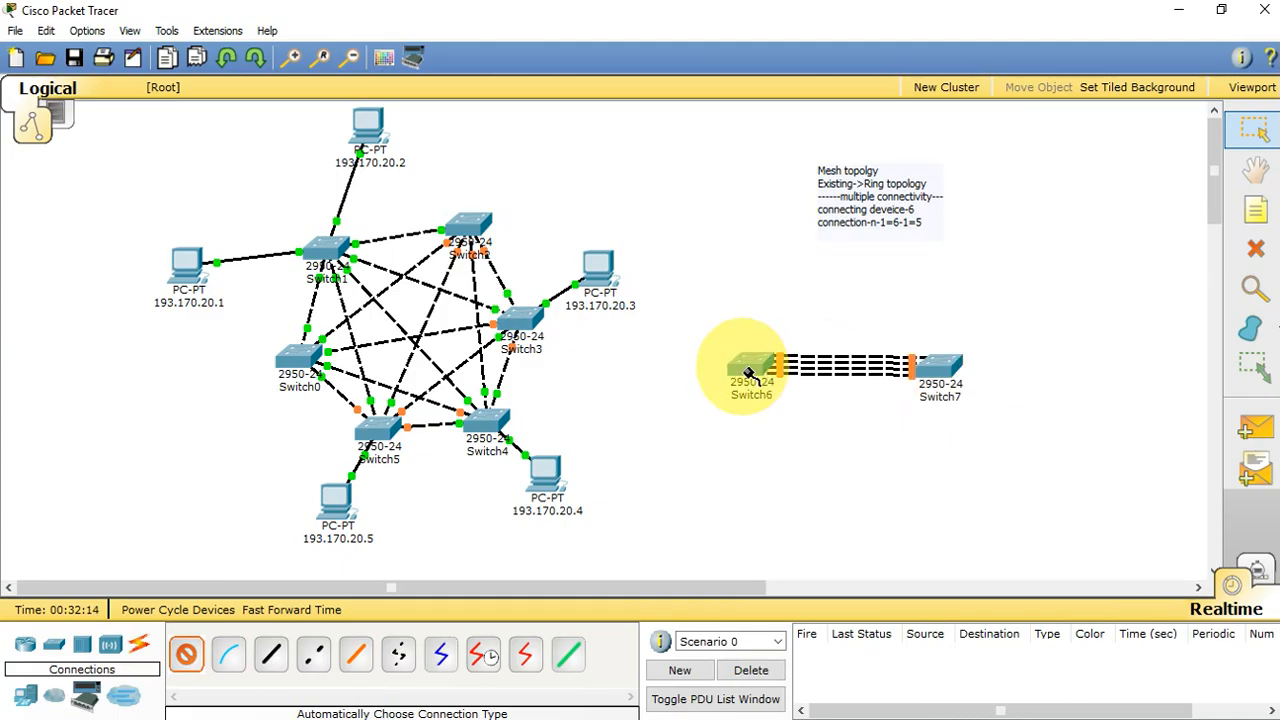
click(940, 375)
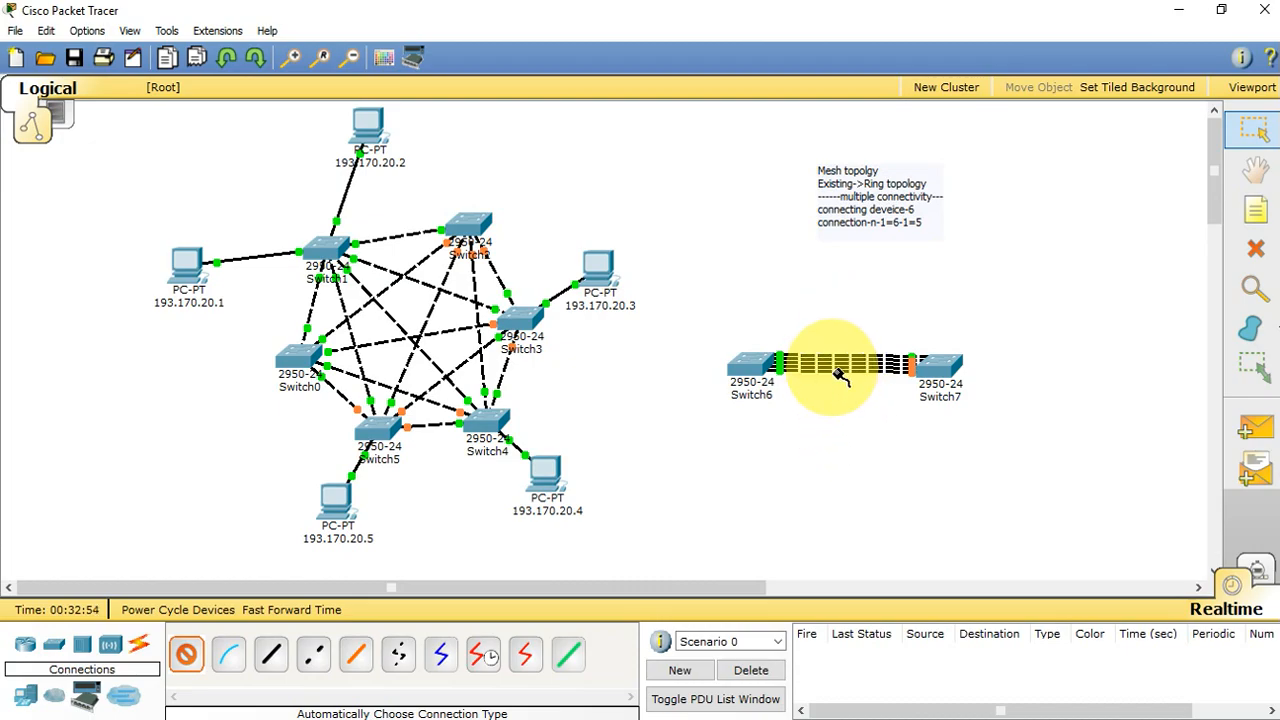
mouse_move(839, 373)
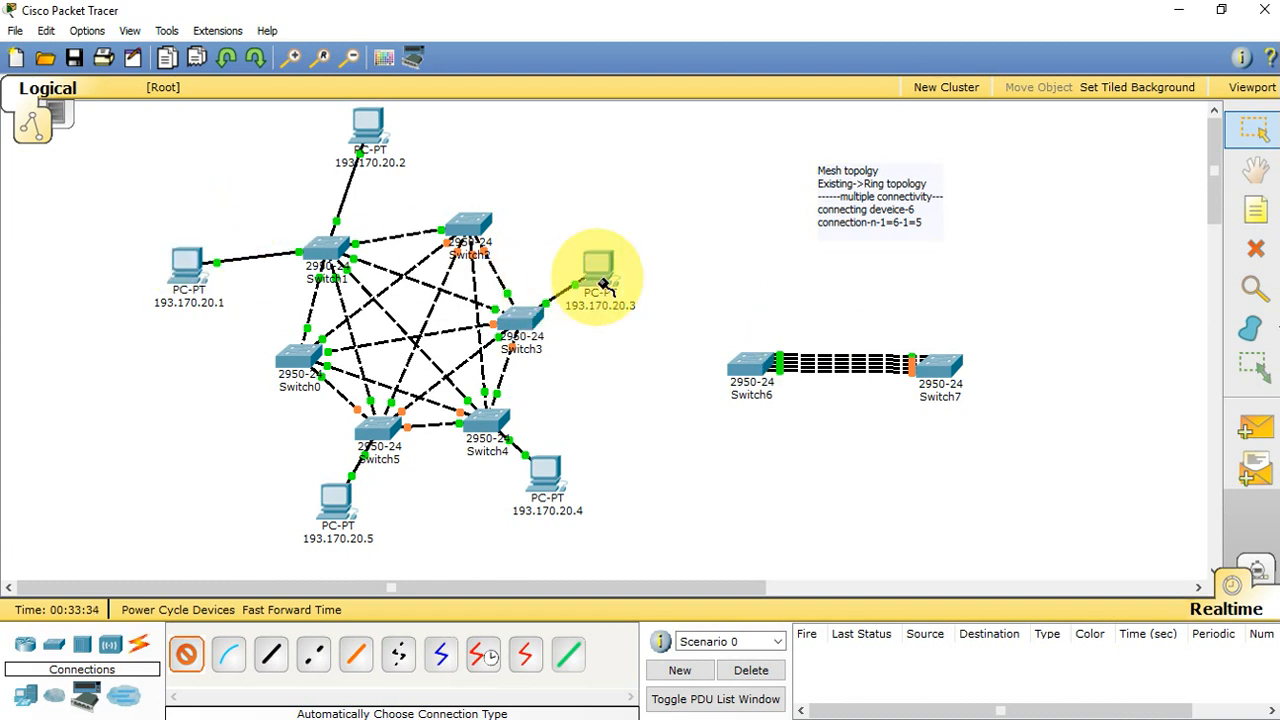
mouse_move(604, 285)
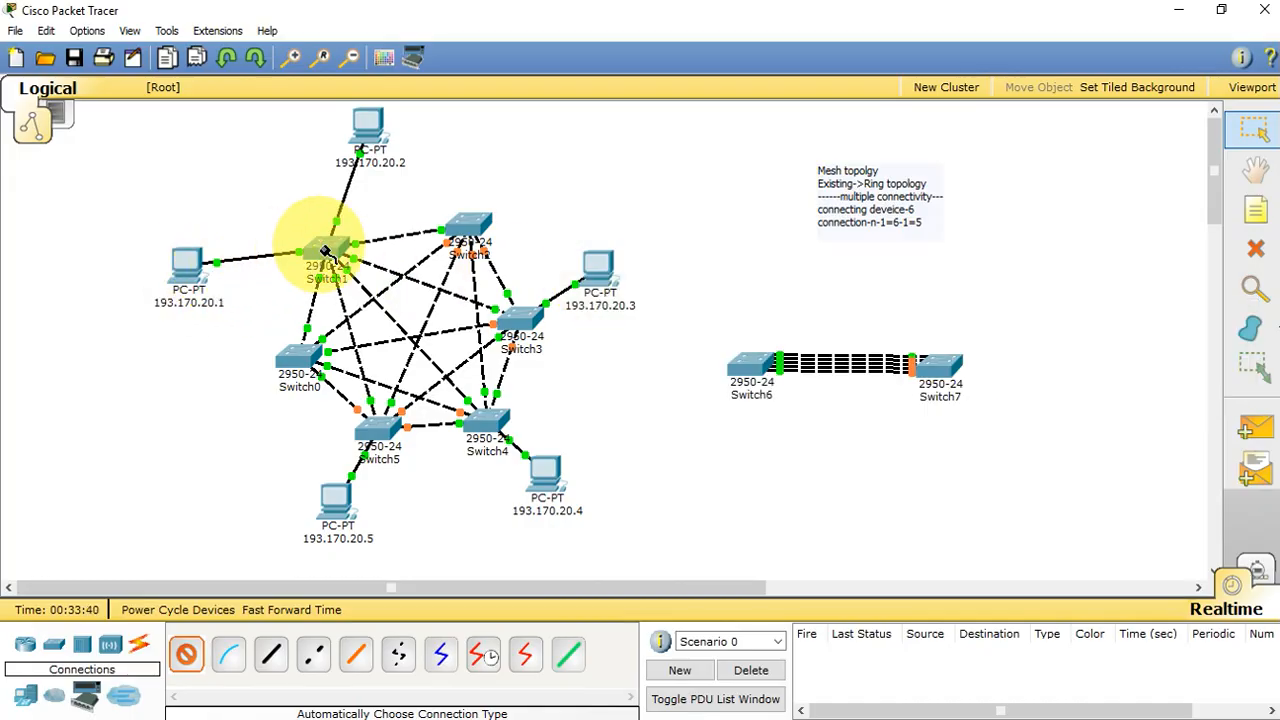
mouse_move(325, 250)
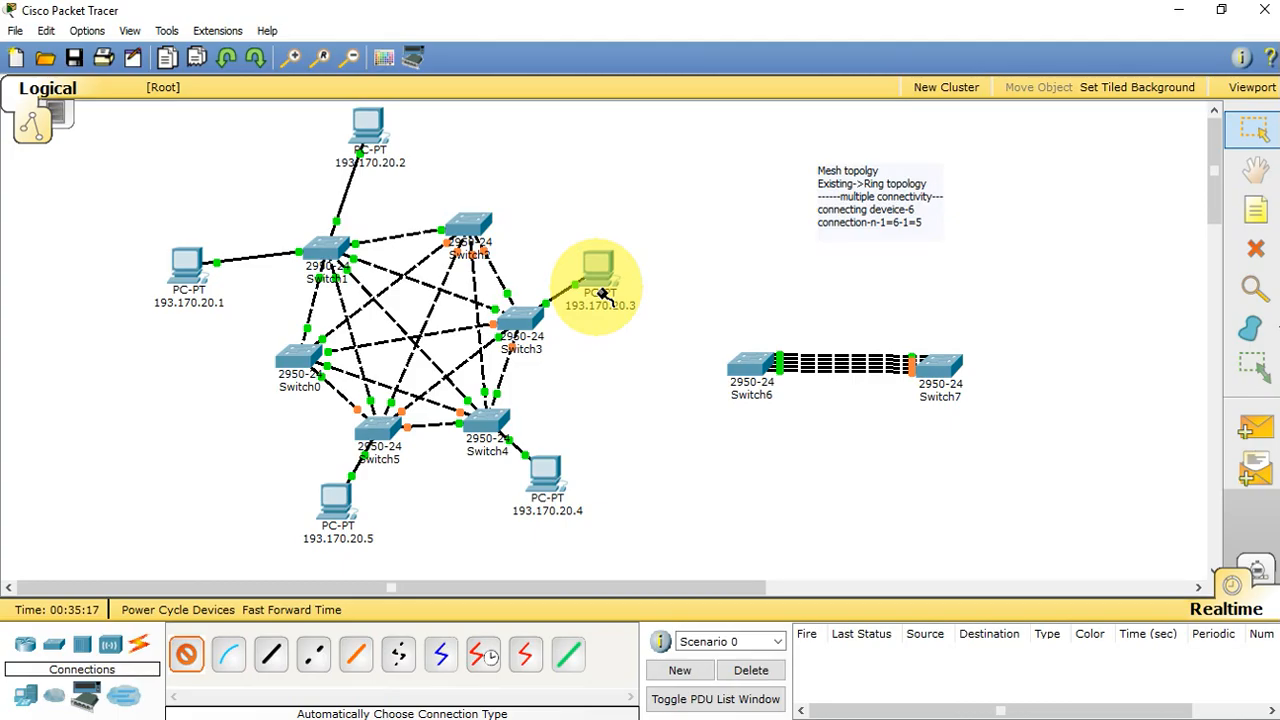
Ping 193.170.20.4 from the command prompt of PC 193.170.20.1 and close the PC's window.
click(1240, 130)
click(187, 262)
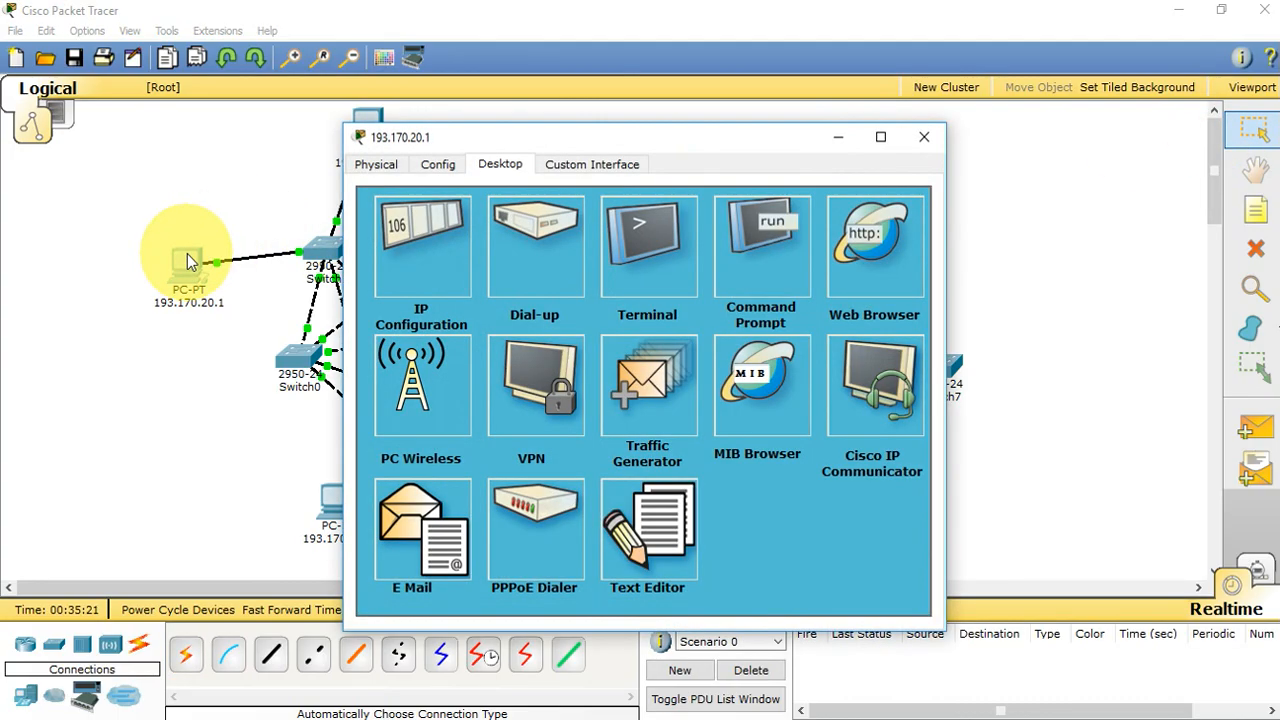
click(788, 228)
key(Up)
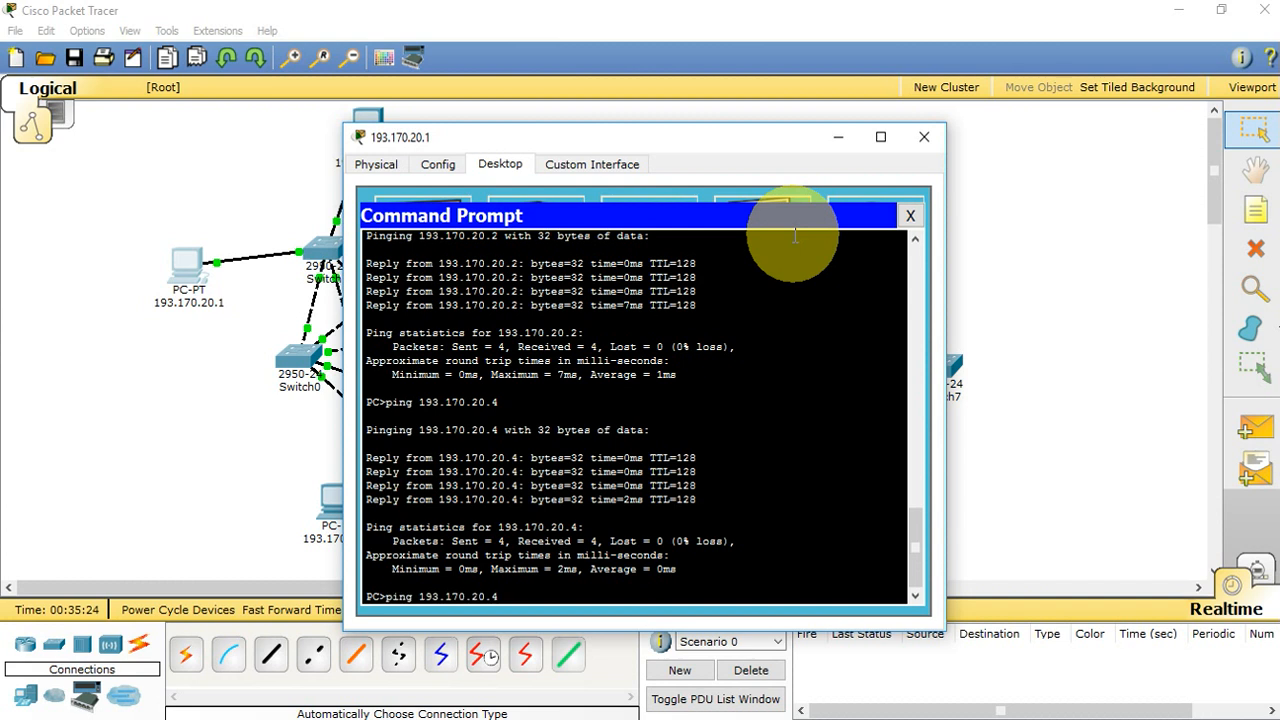
key(Return)
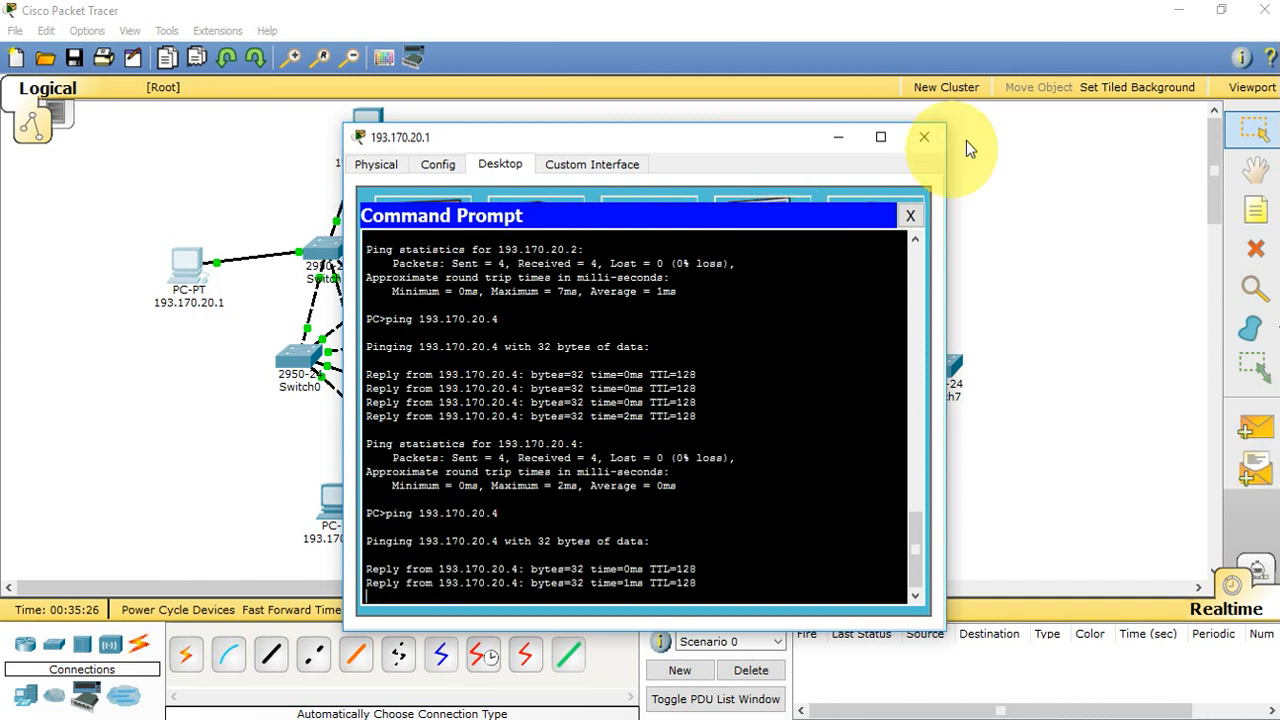
click(926, 138)
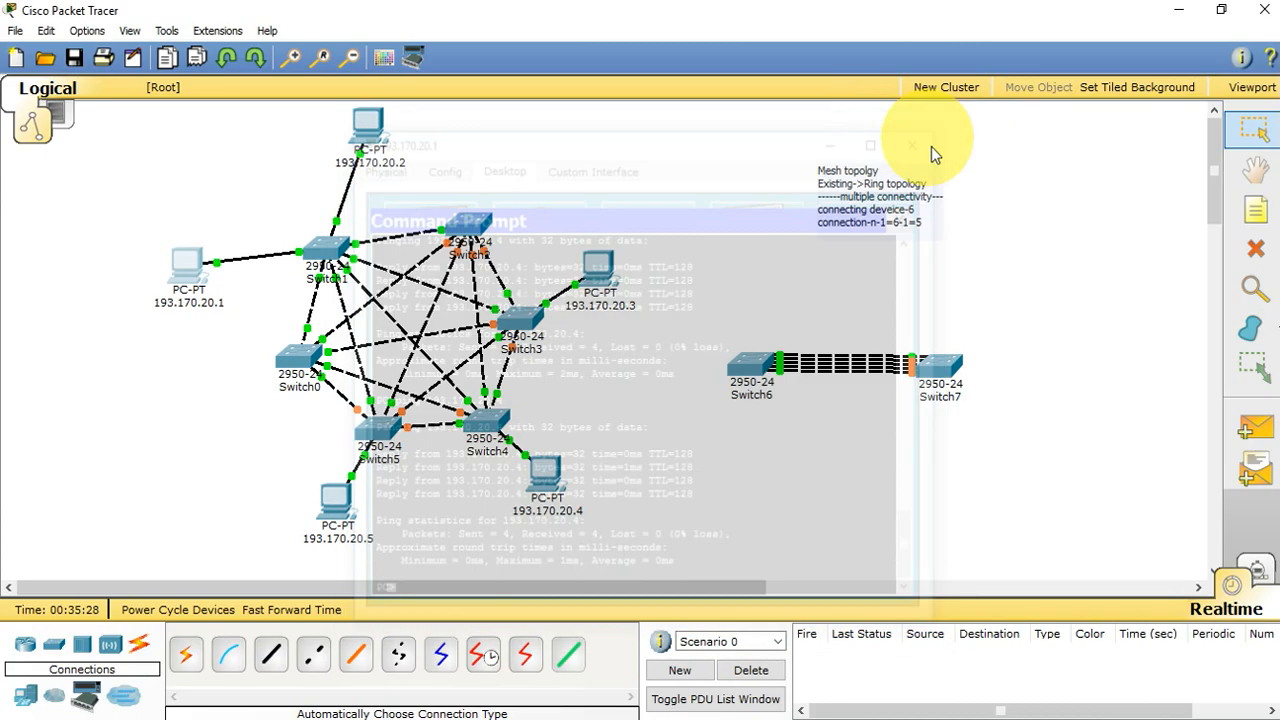
In simulation mode, send a simple PDU from 193.170.20.2 to 193.170.20.4 with auto capture, and delete the scenario once it has run.
click(1232, 584)
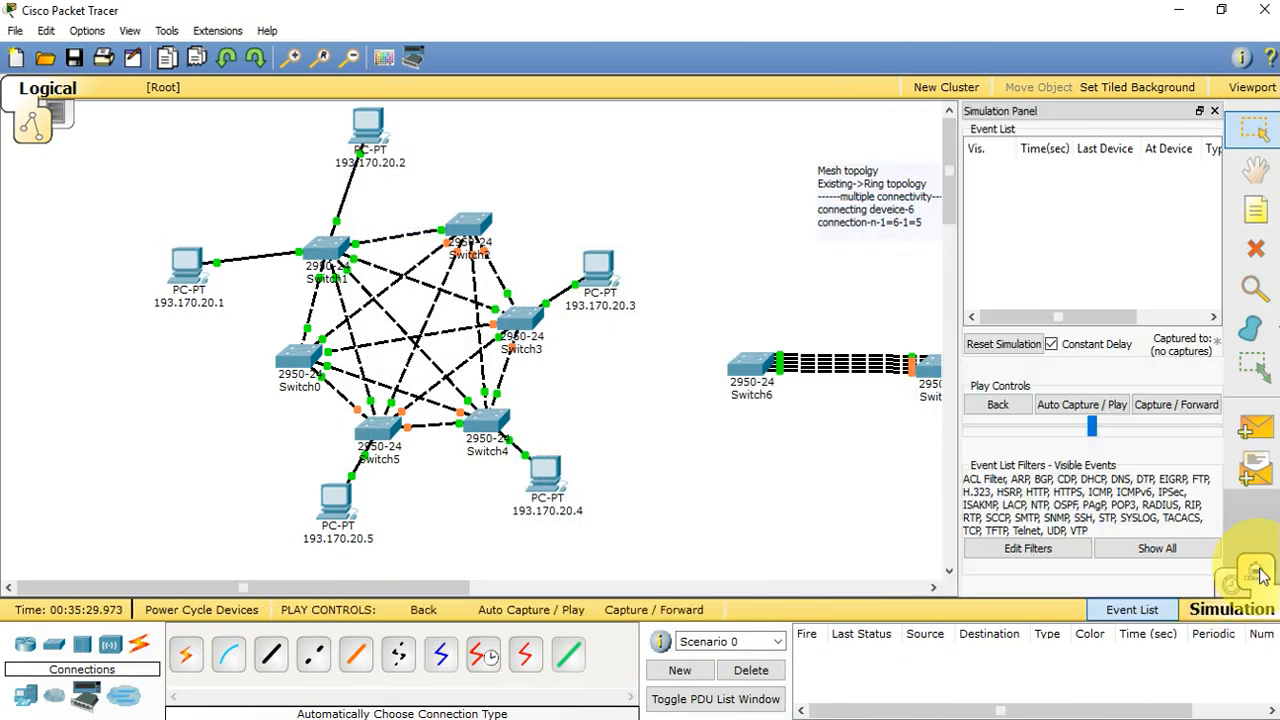
click(1260, 432)
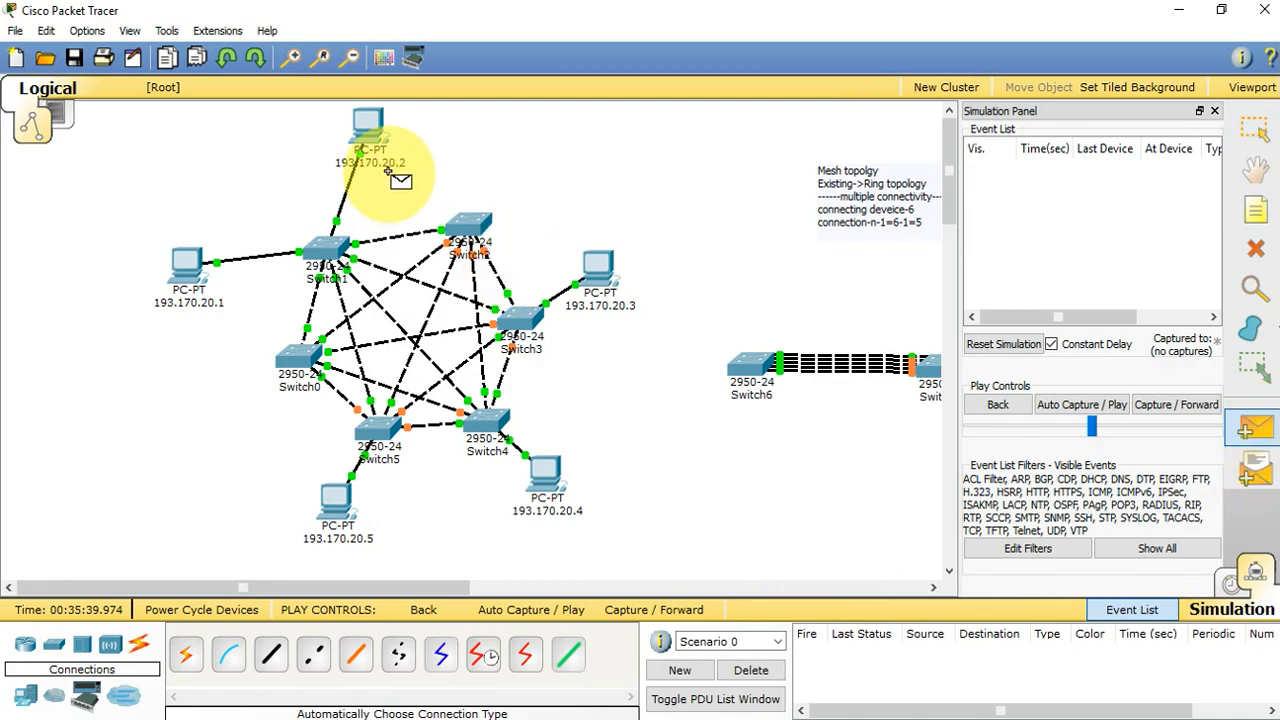
click(552, 470)
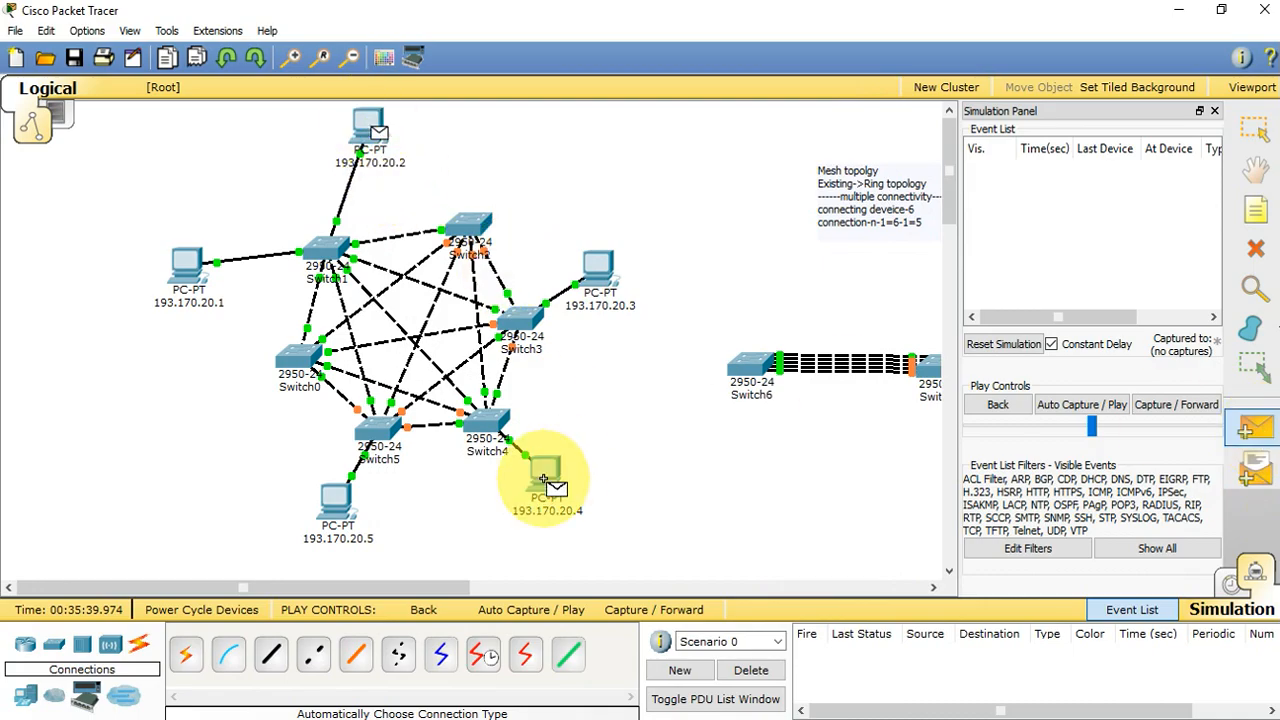
click(1080, 404)
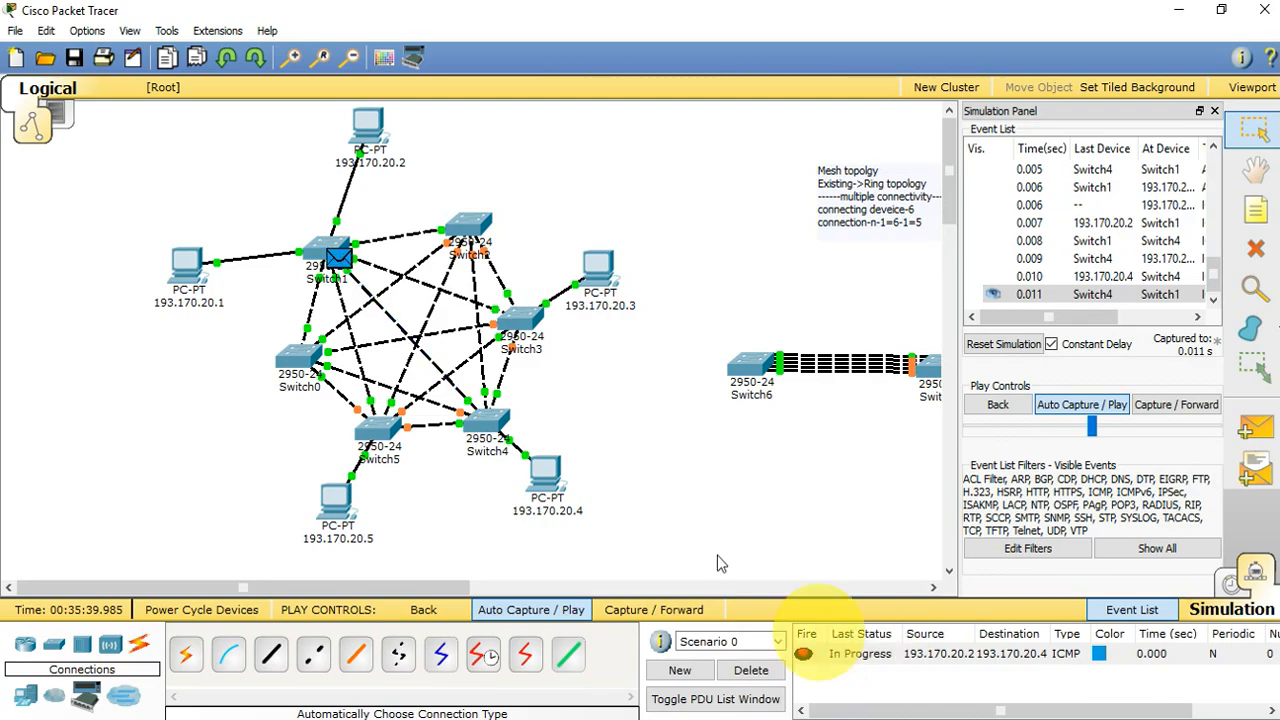
click(867, 658)
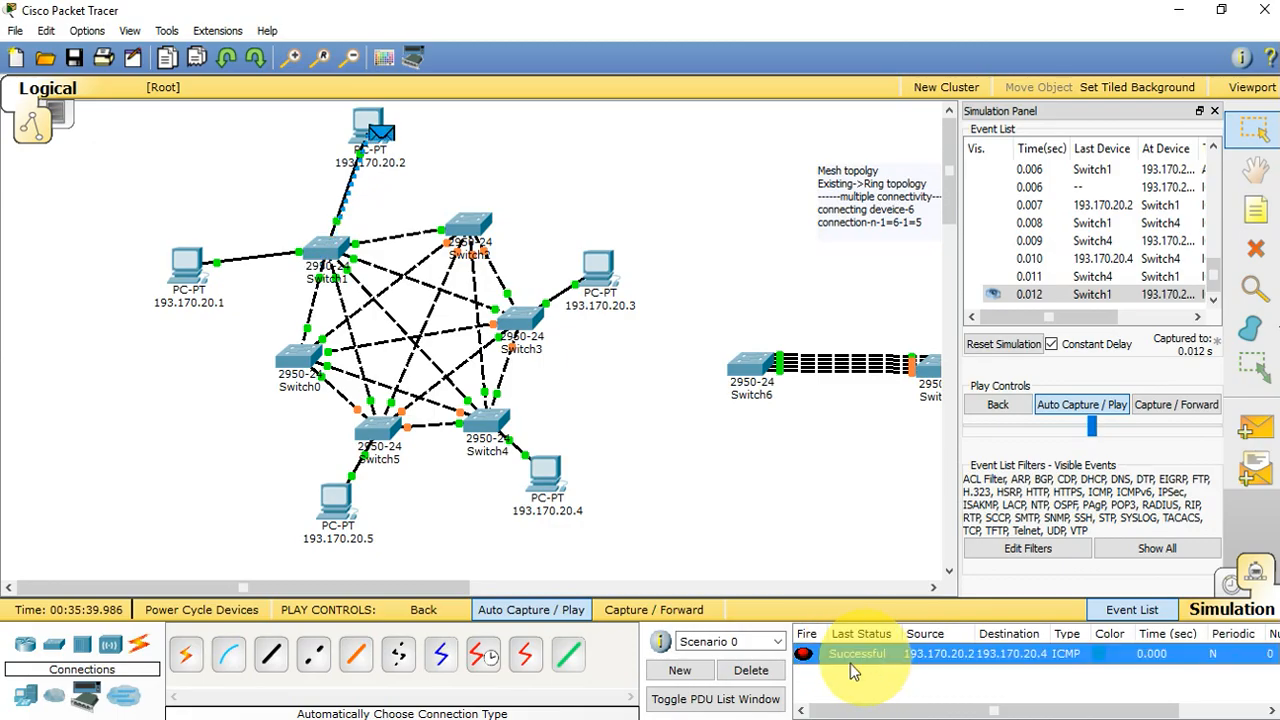
click(751, 670)
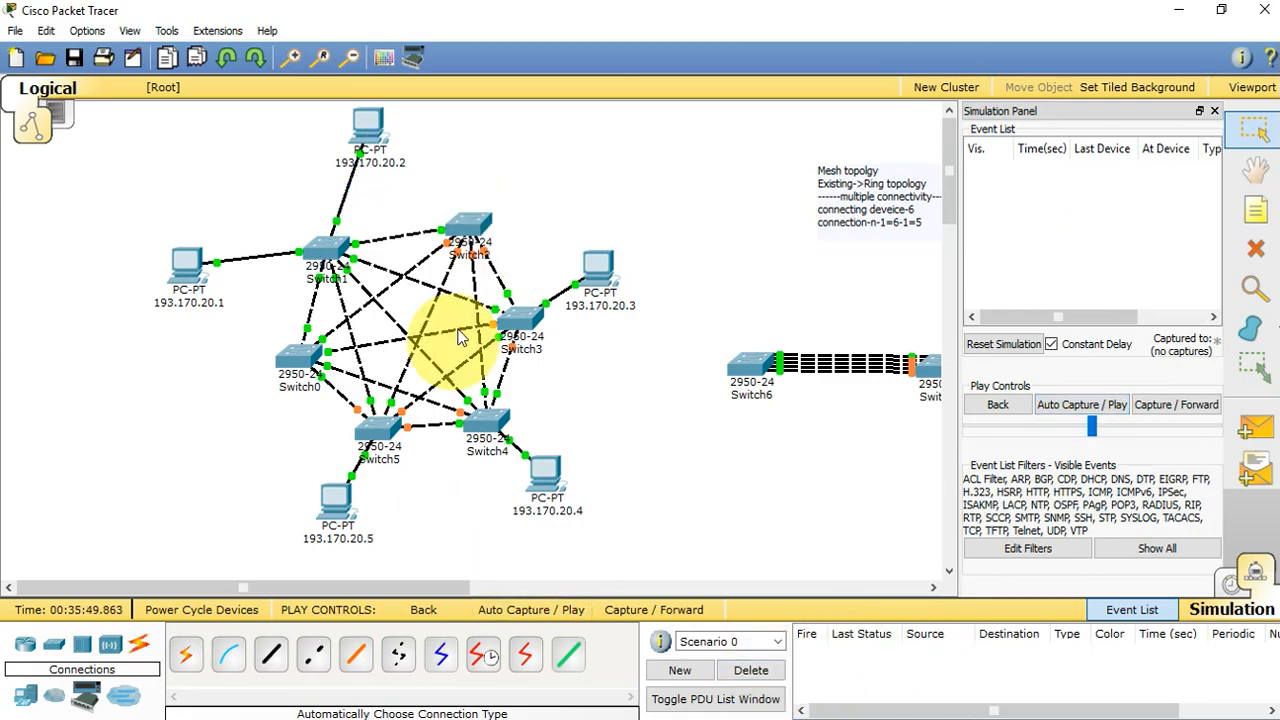